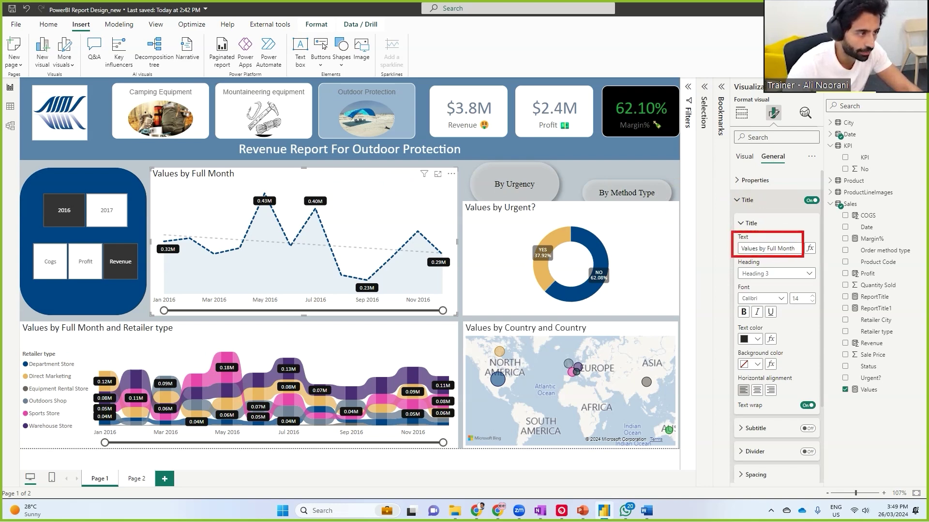
left_click_drag(818, 240, 809, 259)
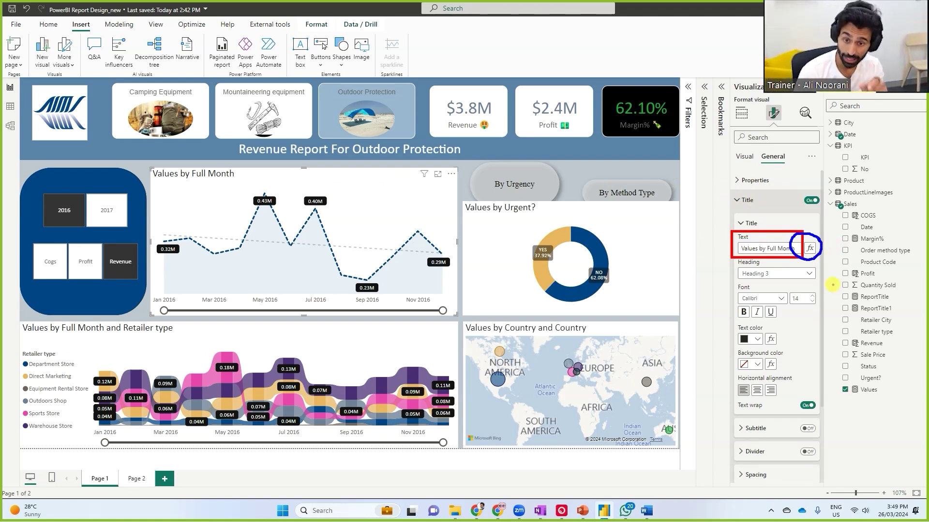
left_click(810, 248)
left_click(336, 141)
mouse_move(270, 152)
left_mouse_down()
mouse_move(284, 153)
mouse_move(242, 159)
mouse_move(280, 165)
left_mouse_up()
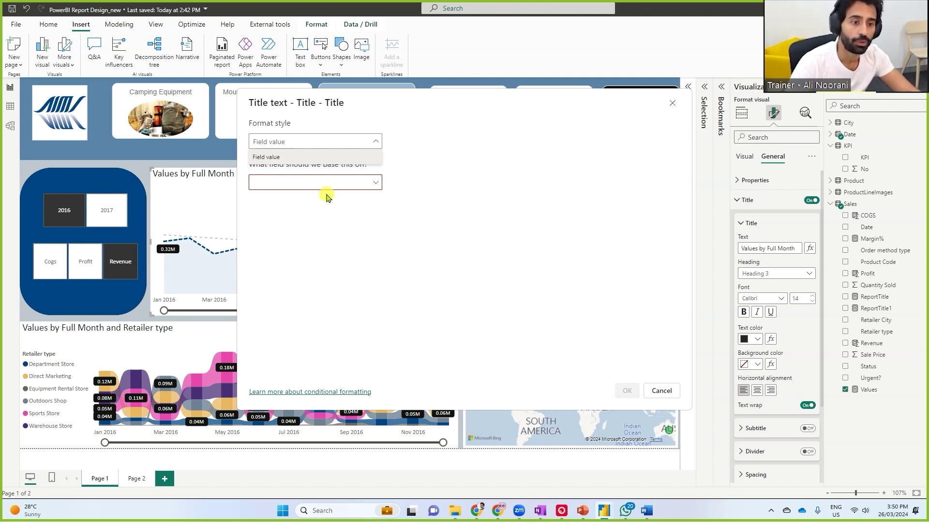
left_click(385, 188)
left_click(377, 183)
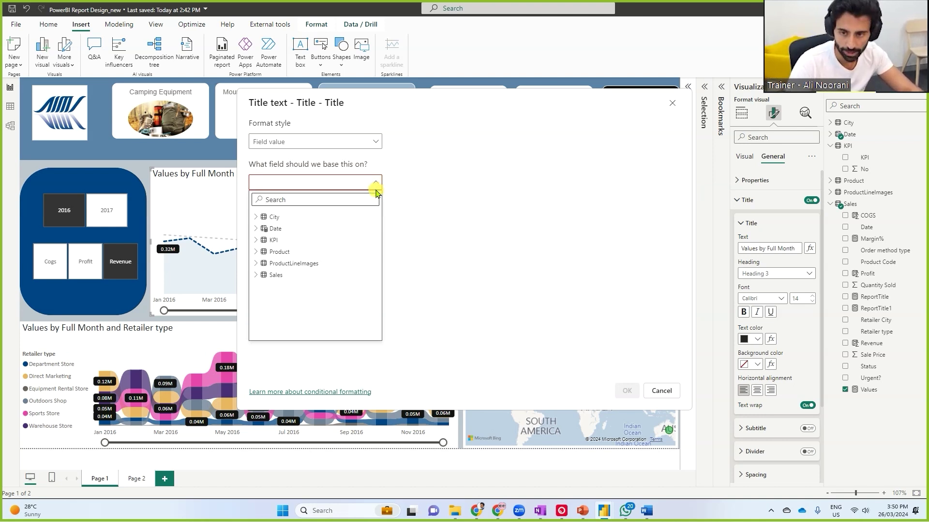
left_click(672, 105)
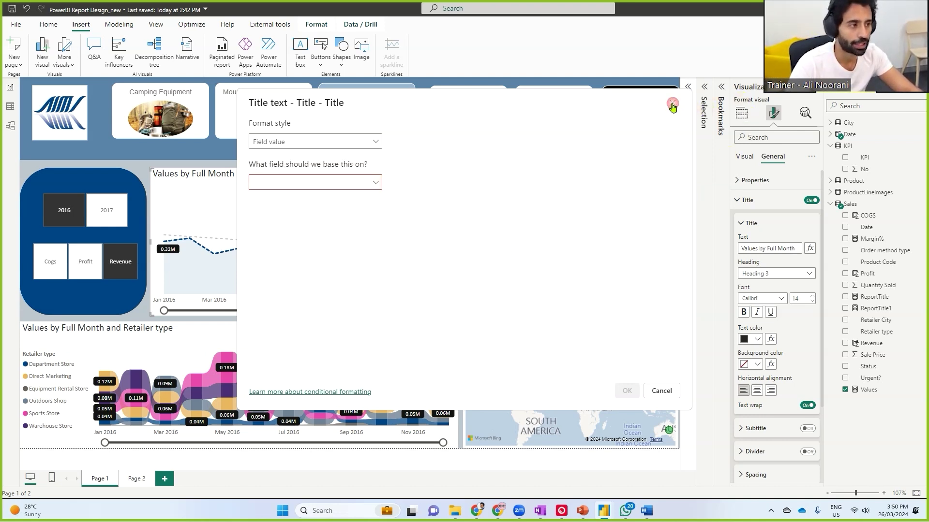
left_click(672, 107)
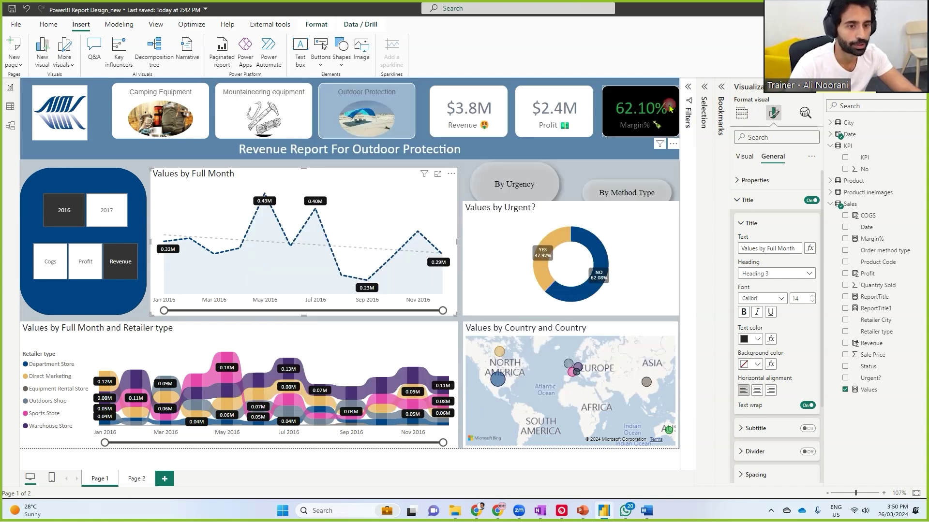
- Create a new measure in the Sales table
left_click(921, 205)
left_click(863, 221)
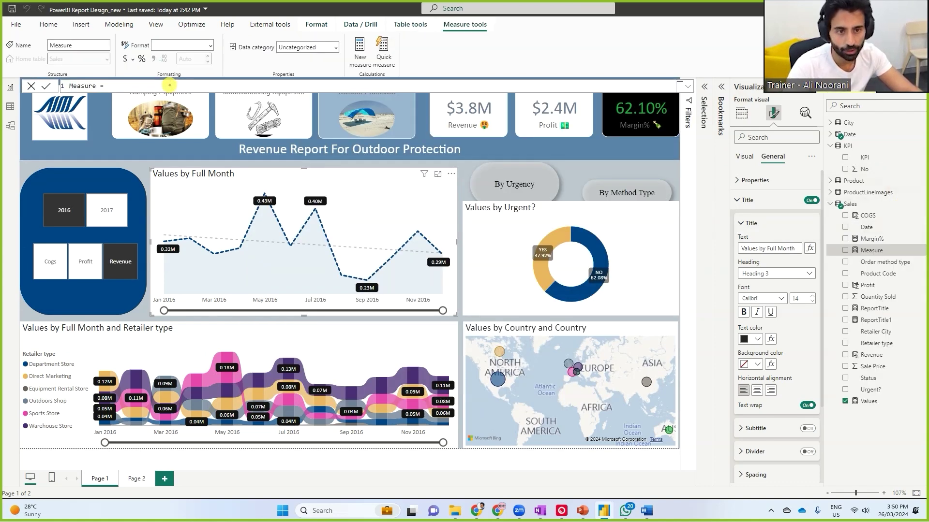
mouse_move(154, 180)
left_mouse_down()
mouse_move(176, 181)
mouse_move(150, 210)
left_mouse_up()
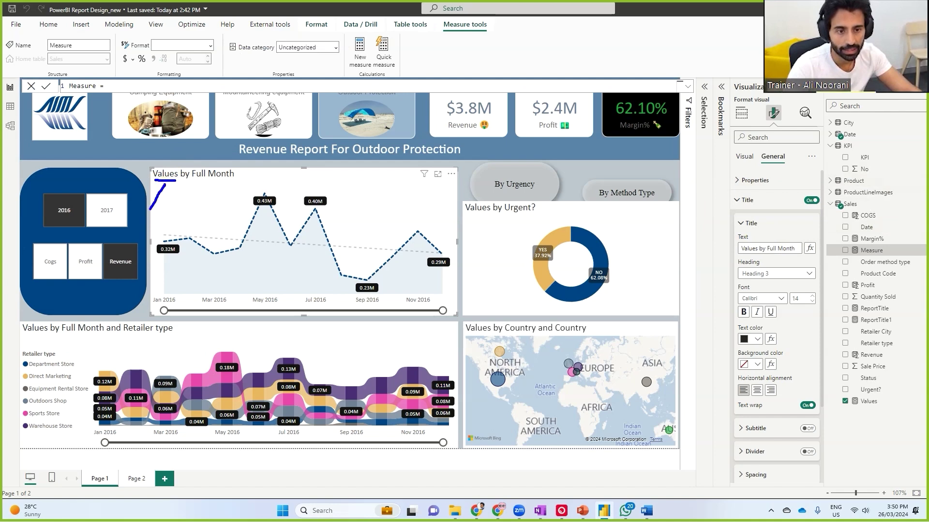
left_click_drag(129, 240, 132, 273)
key("Escape")
- Enter SELECTEDVALUE('KPI'[KPI]) as the new measure's formula
left_click(137, 83)
type("SELECTED")
key("Down")
key("Down")
key("Down")
key("Down")
key("Tab")
type("k")
key("Down")
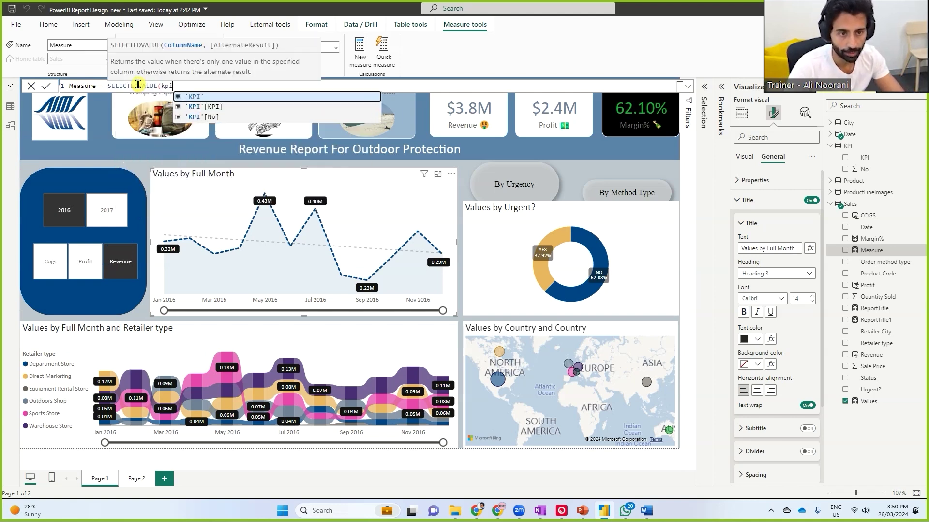
key("Tab")
type(")")
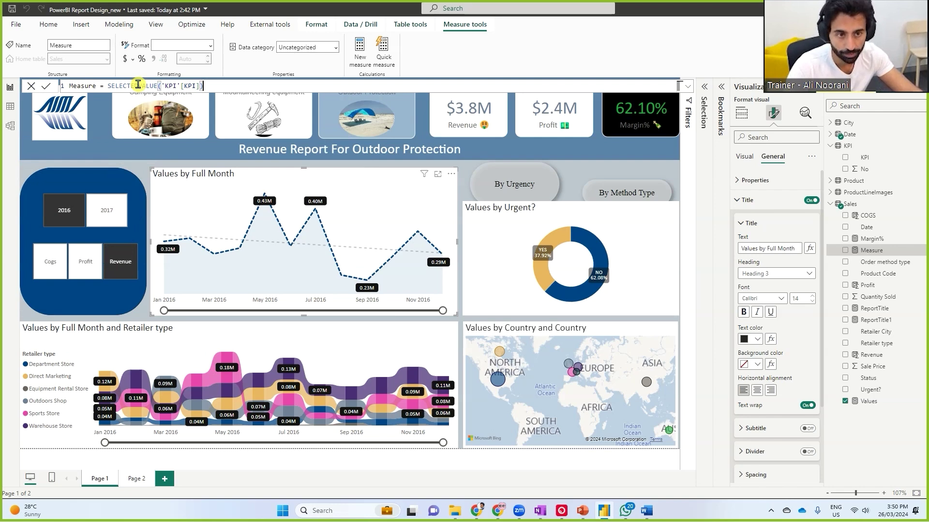
- Append & " By Month" to the measure's formula and rename the measure LineChartTitle
left_click_drag(105, 76, 215, 93)
left_click_drag(147, 94, 120, 254)
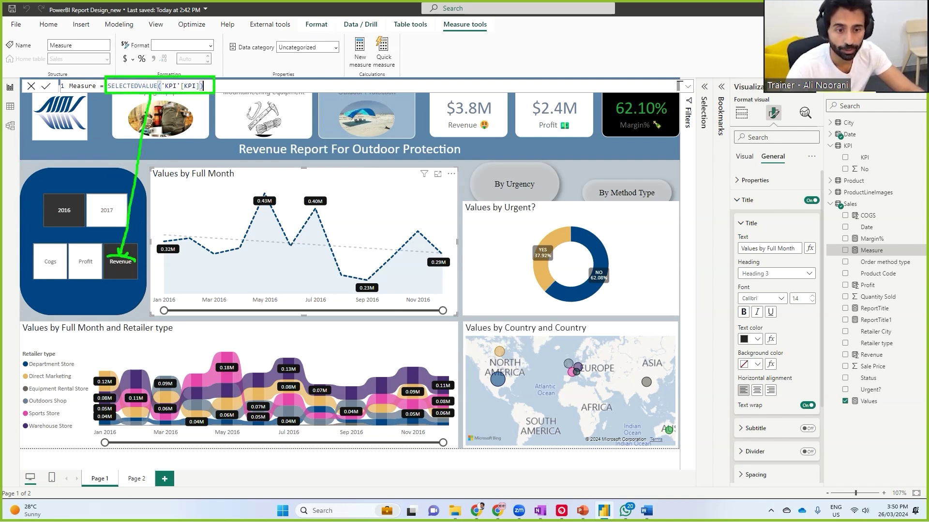
key("Escape")
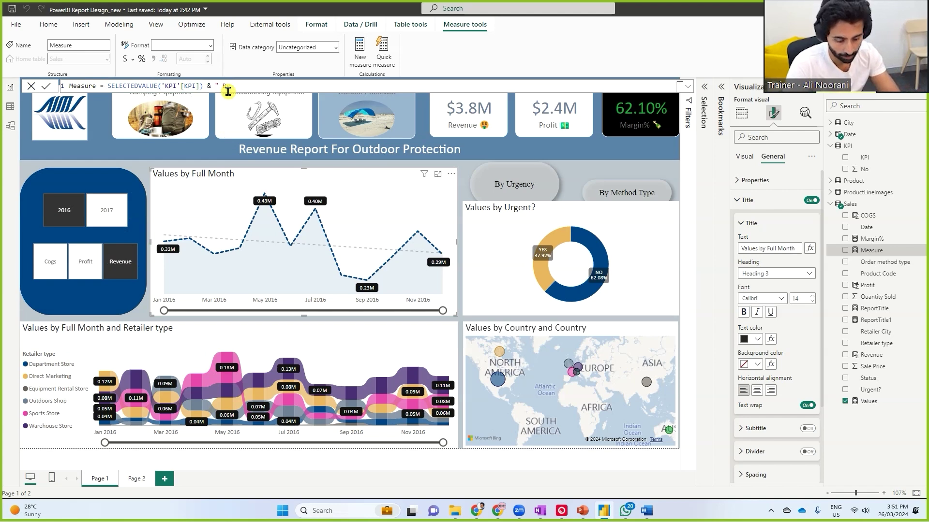
type("nth\"")
double_click(82, 85)
type("LineChartTi")
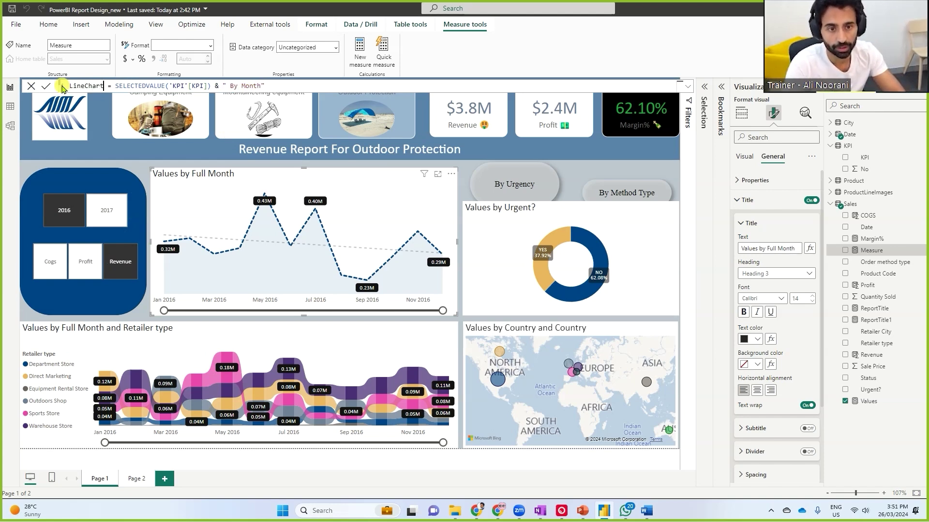
type("tle")
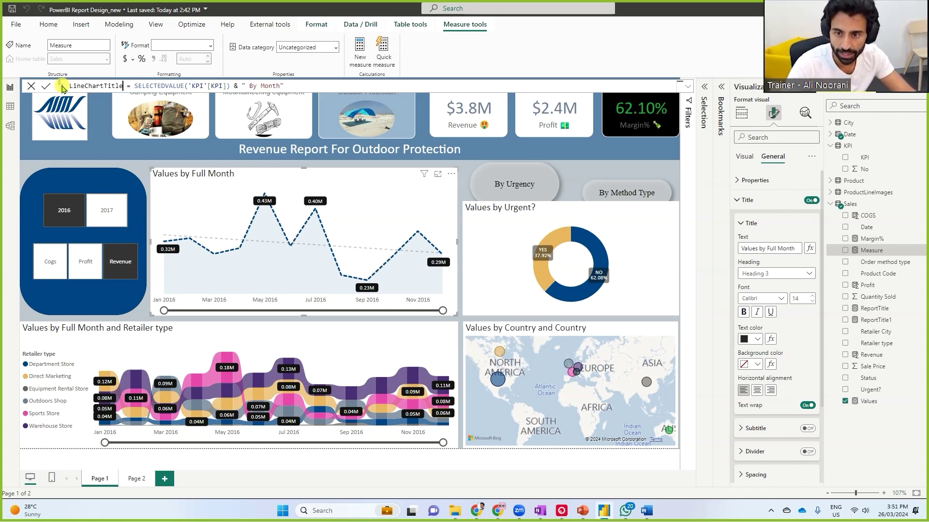
mouse_move(63, 79)
left_mouse_down()
mouse_move(127, 94)
mouse_move(165, 153)
mouse_move(529, 233)
mouse_move(721, 224)
mouse_move(806, 229)
mouse_move(817, 241)
left_mouse_up()
key("Escape")
left_click(317, 85)
left_click(46, 86)
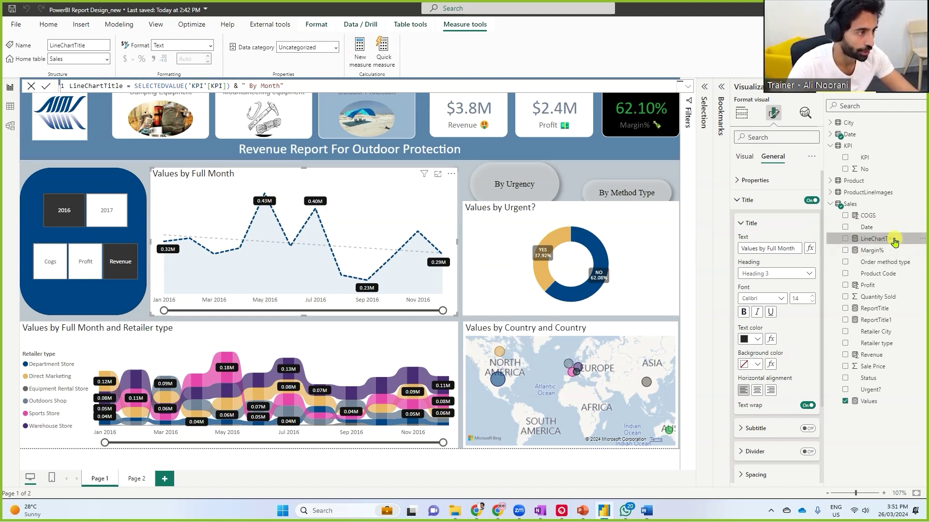
- Base the line chart's title text on the LineChartTitle measure from the Sales table, using conditional formatting by field value
left_click(810, 248)
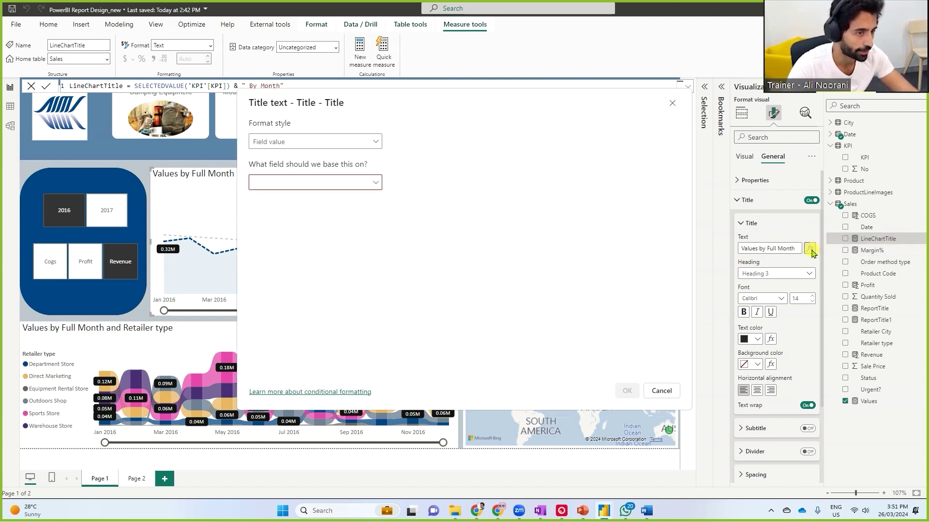
type("lin")
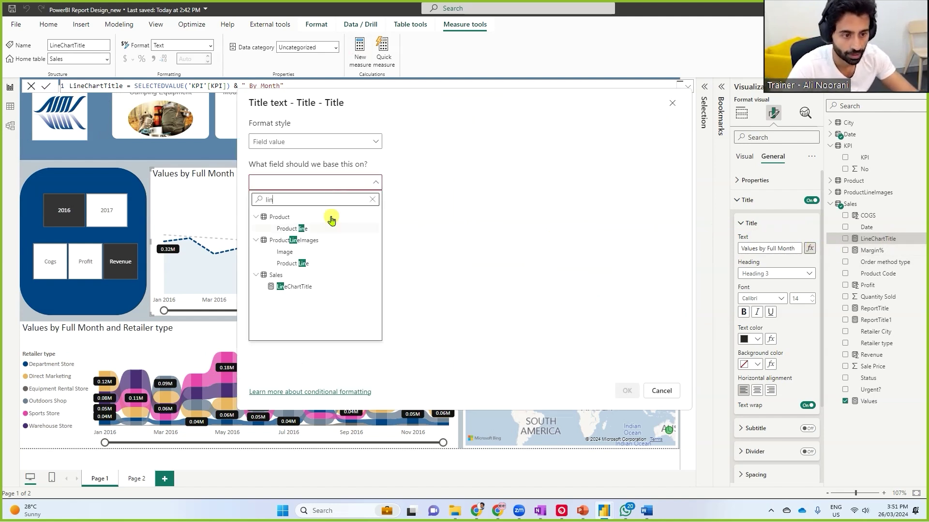
left_click(295, 287)
left_click(627, 391)
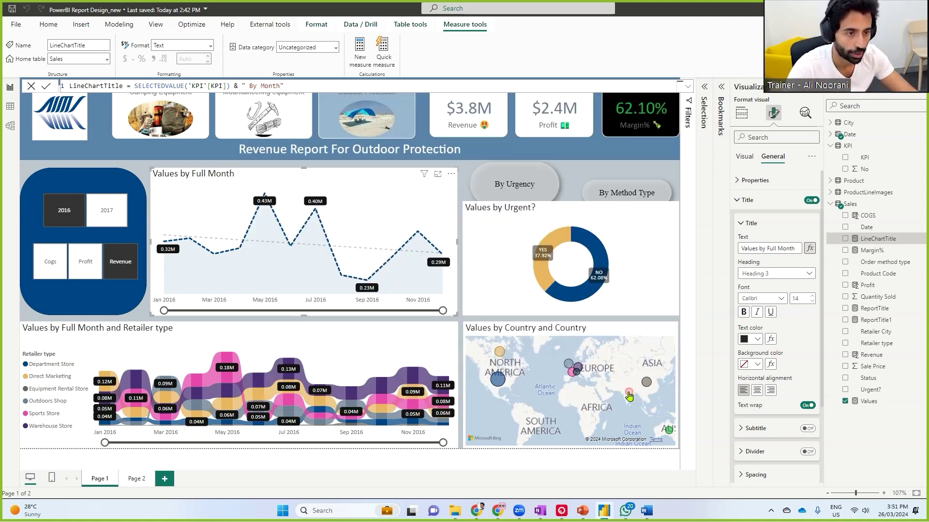
- Check the line chart's dynamic title by switching the KPI slicer to Profit, Cogs and Revenue
left_click(92, 261)
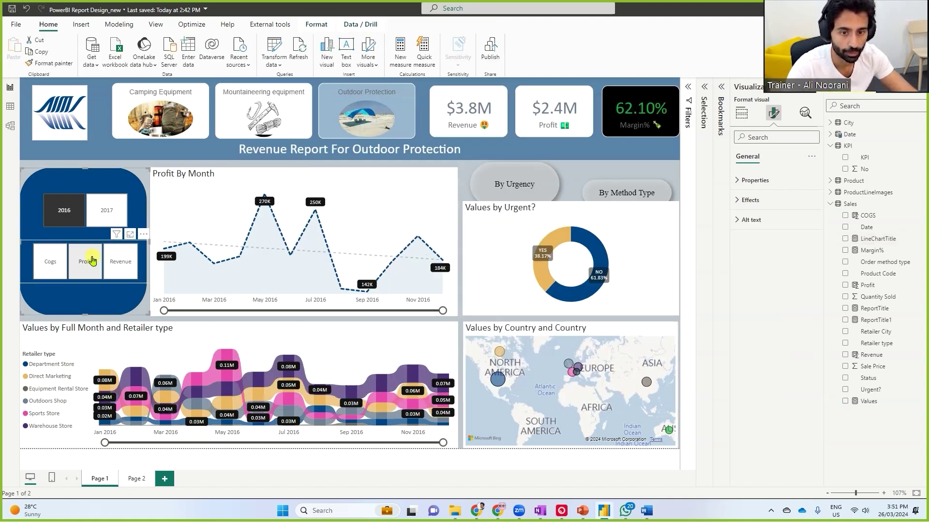
left_click(50, 261)
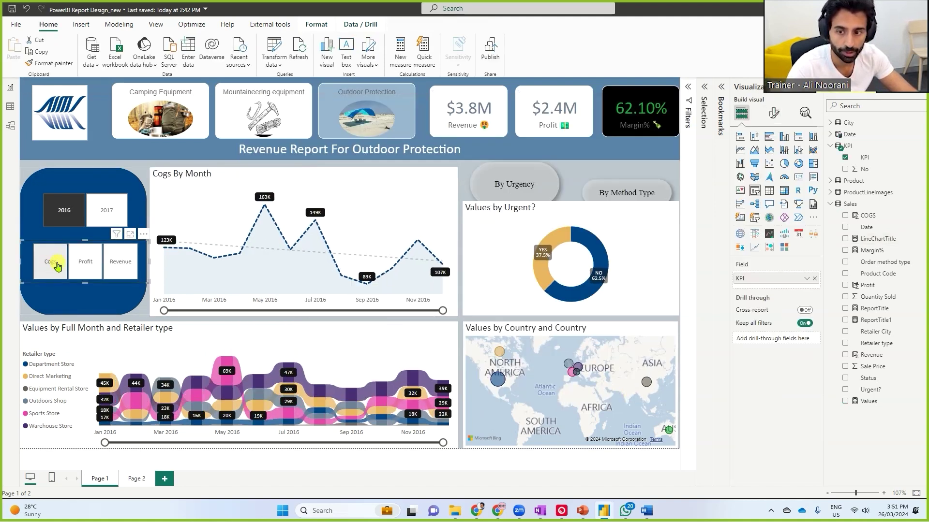
left_click(121, 269)
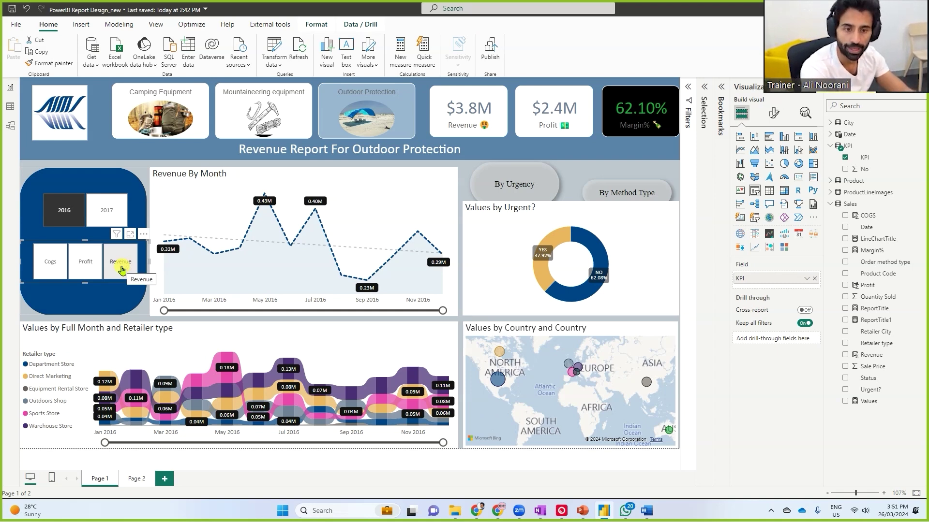
- Reopen the LineChartTitle measure to review its formula
left_click(878, 238)
left_click_drag(63, 79, 292, 93)
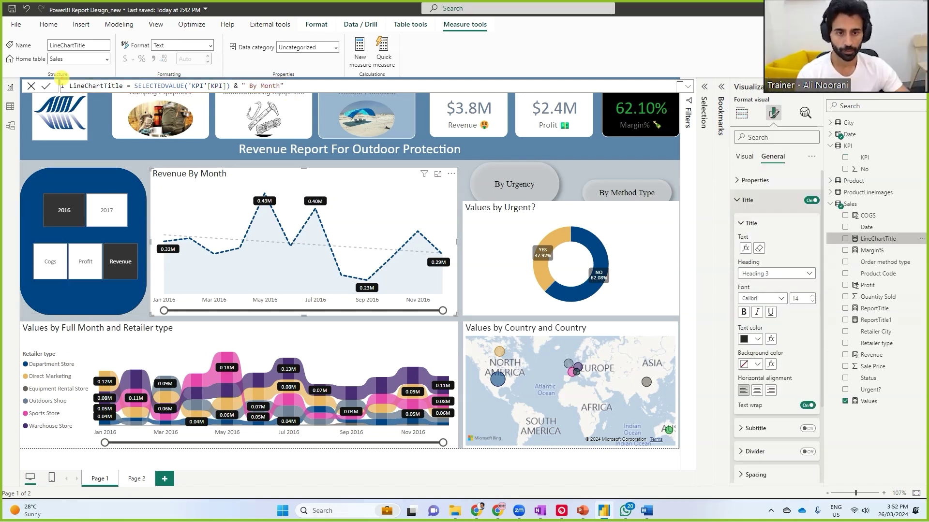
left_click_drag(62, 77, 304, 94)
mouse_move(756, 144)
left_mouse_down()
mouse_move(795, 167)
mouse_move(749, 203)
mouse_move(748, 240)
left_mouse_up()
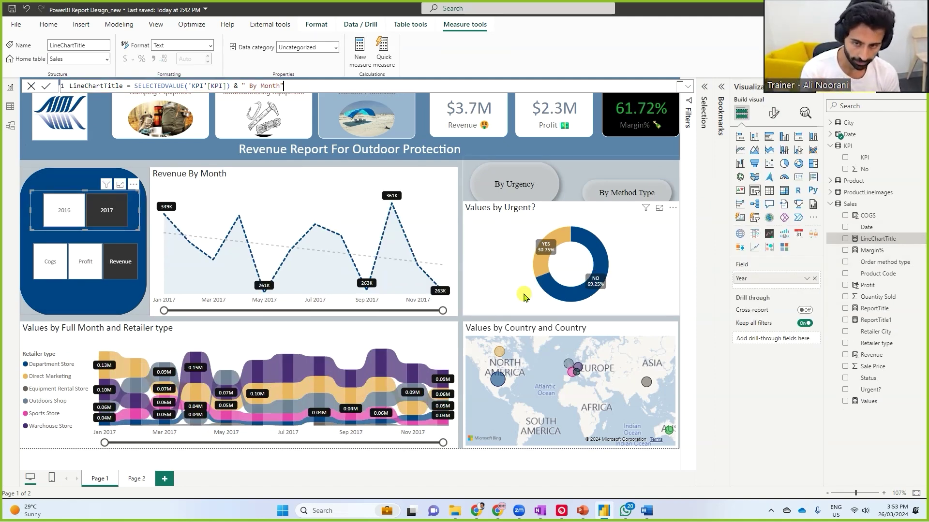
type("`")
key("Return")
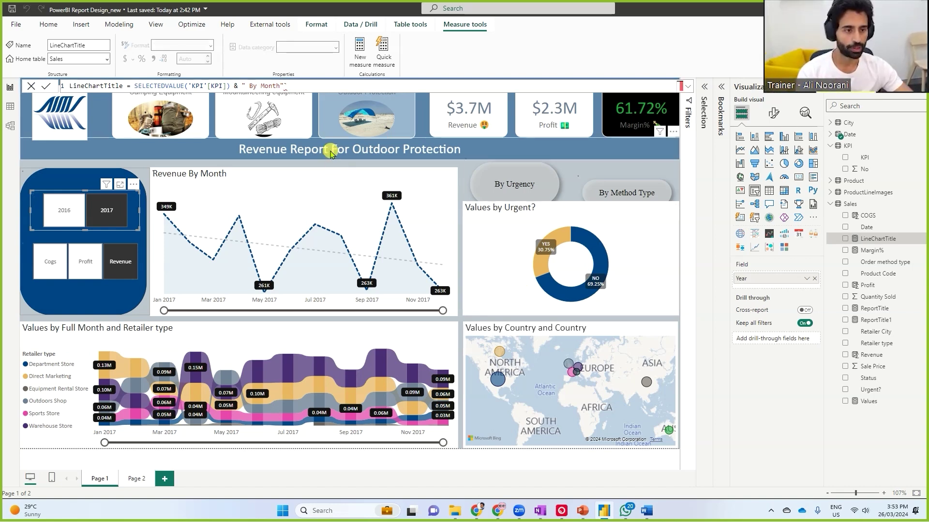
- Open the ReportTitle1 measure's formula and remove the fixed word "Revenue" from its opening text
left_click(877, 320)
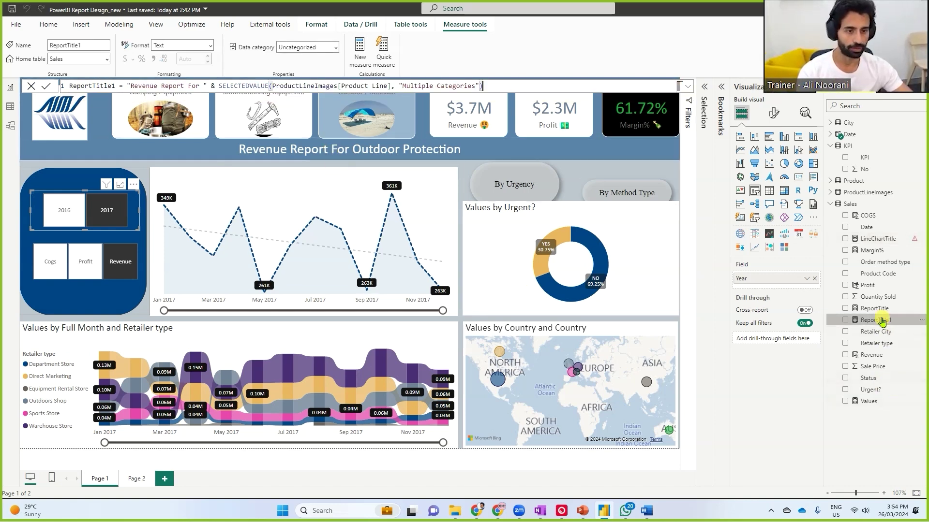
left_click_drag(132, 87, 195, 90)
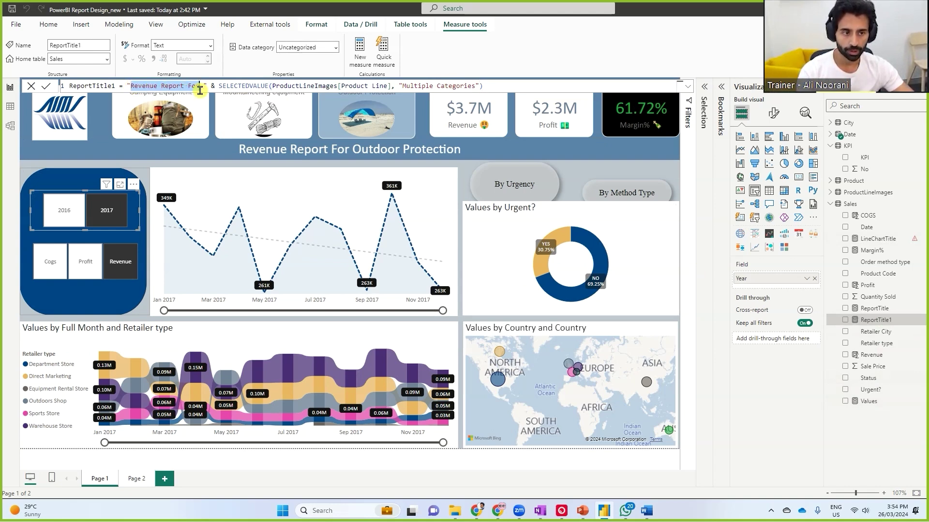
left_click_drag(334, 100, 381, 97)
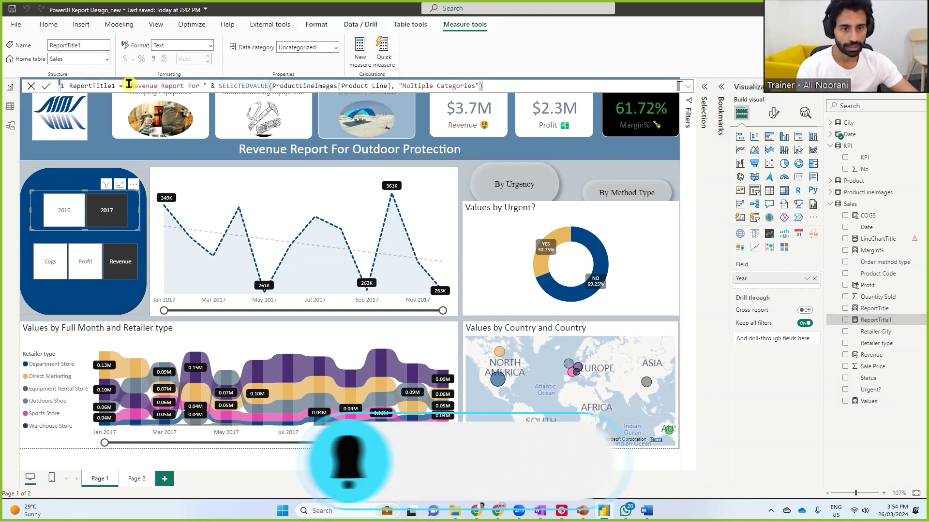
left_click_drag(132, 86, 160, 85)
key("BackSpace")
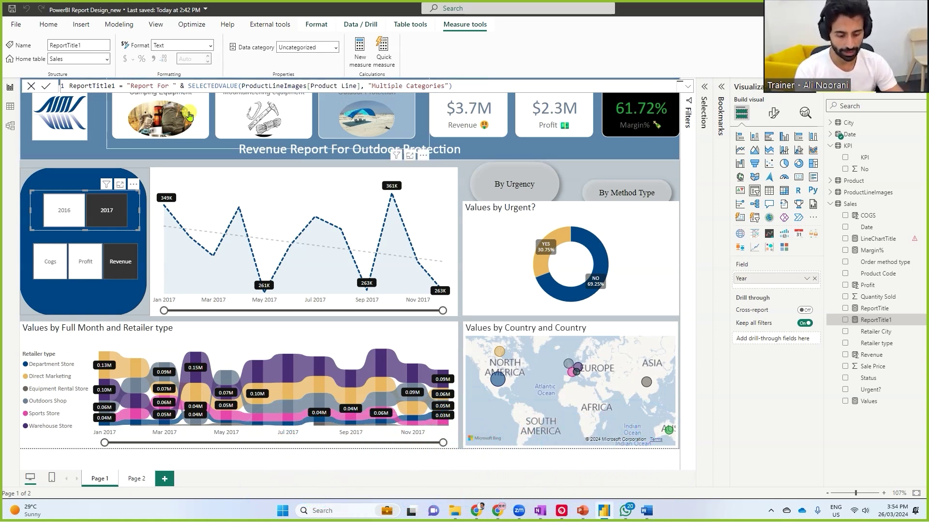
- Insert SELECTEDVALUE('KPI'[KPI]) & ahead of the "Report For " text in the ReportTitle1 formula
type("& ")
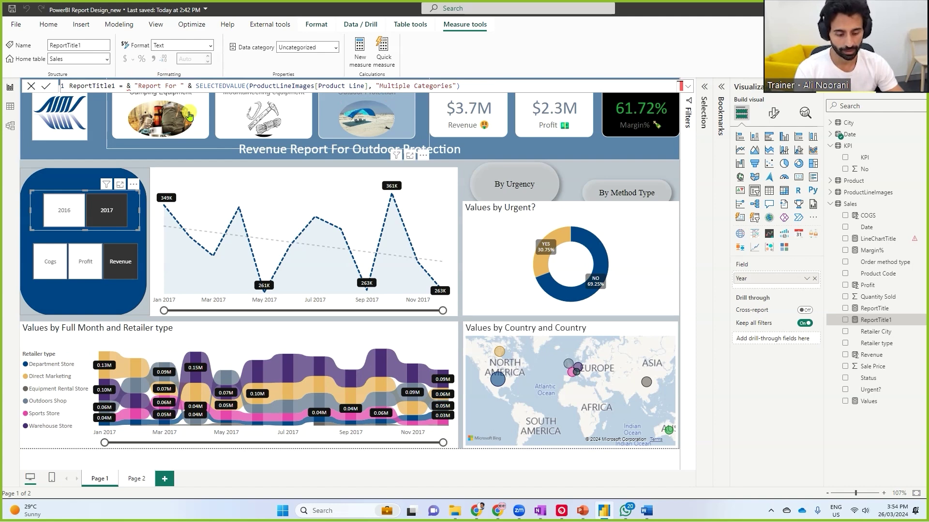
type("sele")
key("Down")
key("Down")
key("Down")
key("Down")
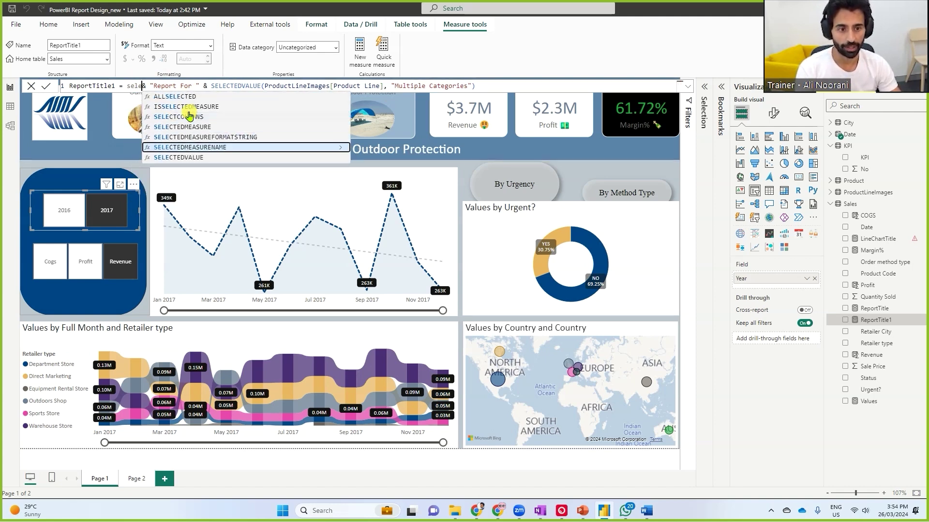
key("Tab")
type("kpi")
key("Down")
key("Tab")
type(")")
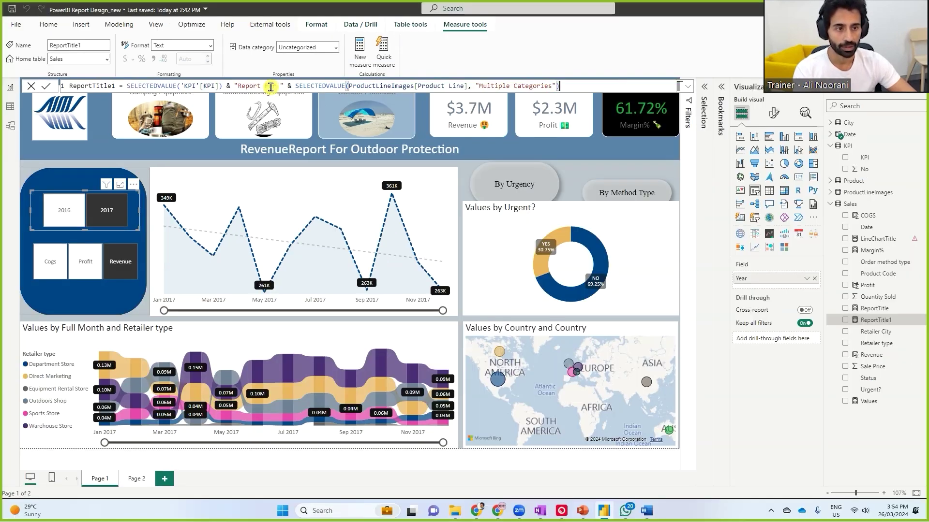
- Add a leading space to " Report For " and append & " in " & SELECTEDVALUE('Date'[Year]) to the ReportTitle1 formula
left_click(248, 80)
key("Return")
type("& \" in \" & SELECTEDVALUE(")
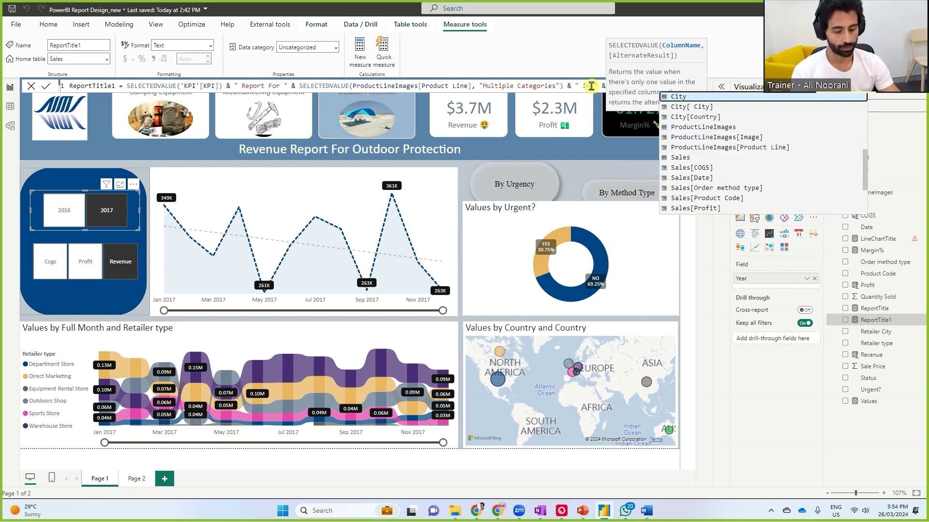
type("'Date'[Year])")
key("Return")
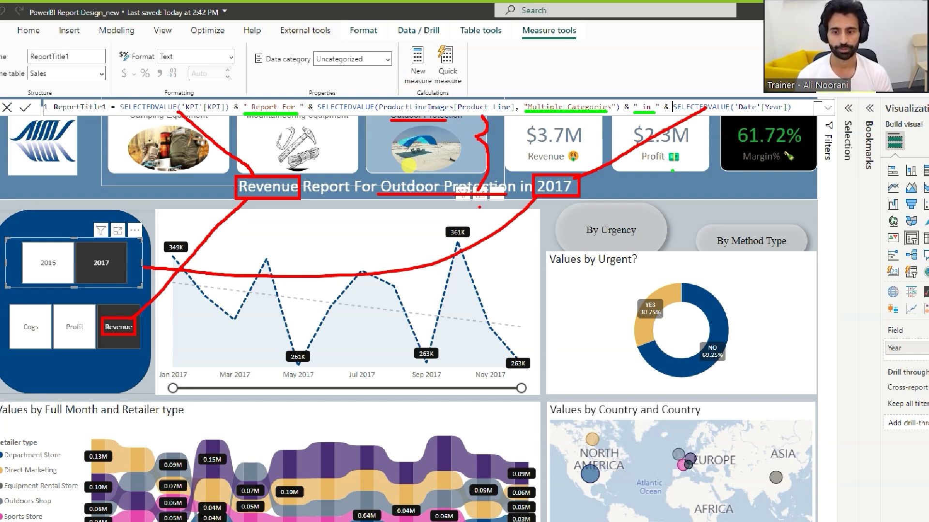
left_click(377, 107)
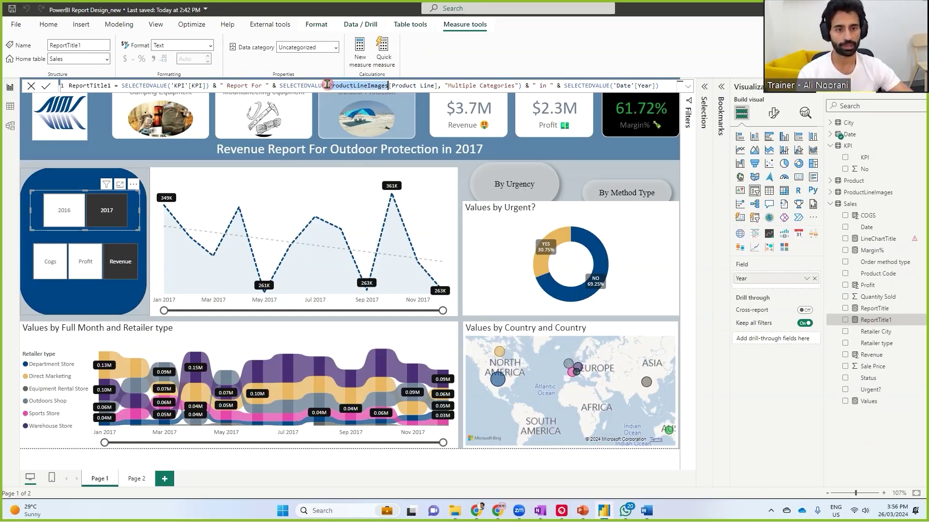
triple_click(327, 85)
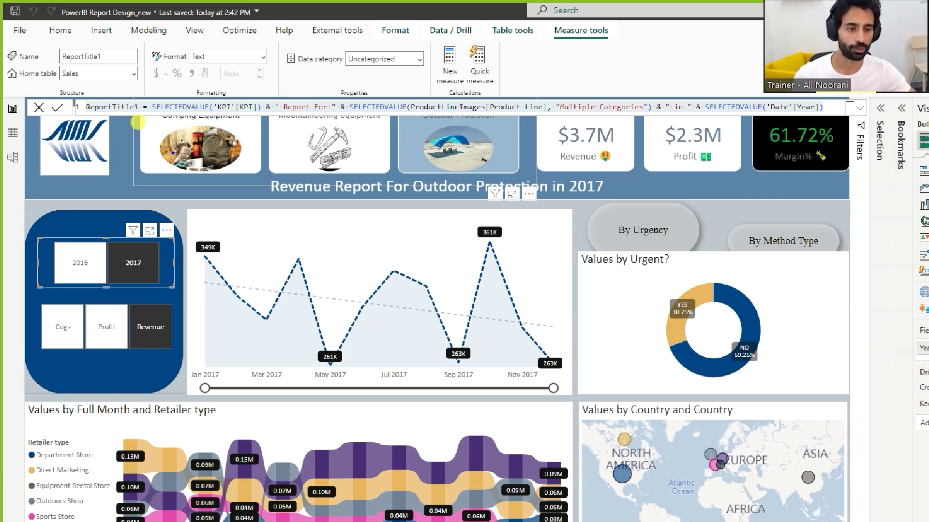
left_click_drag(619, 455, 628, 456)
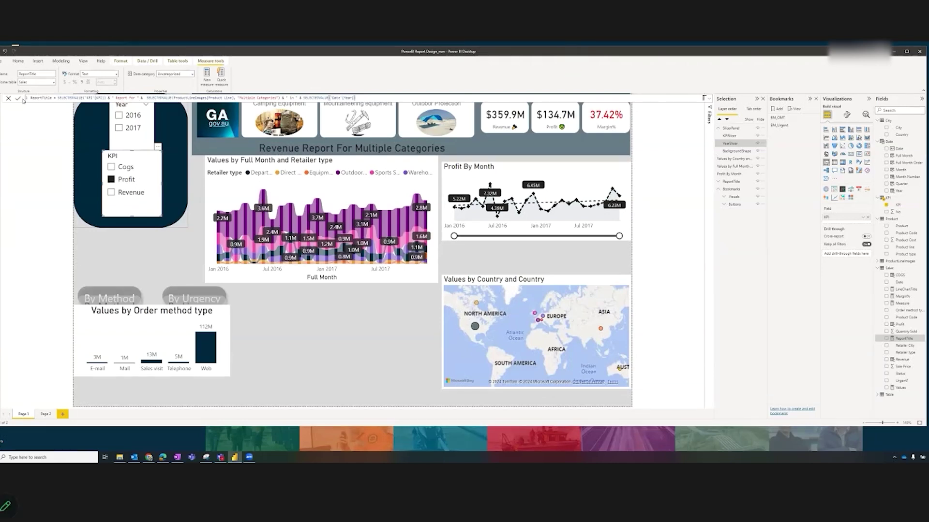
- Request remote control of the participant's shared screen and enlarge the ReportTitle formula text to inspect it
left_click(704, 302)
left_click(367, 98)
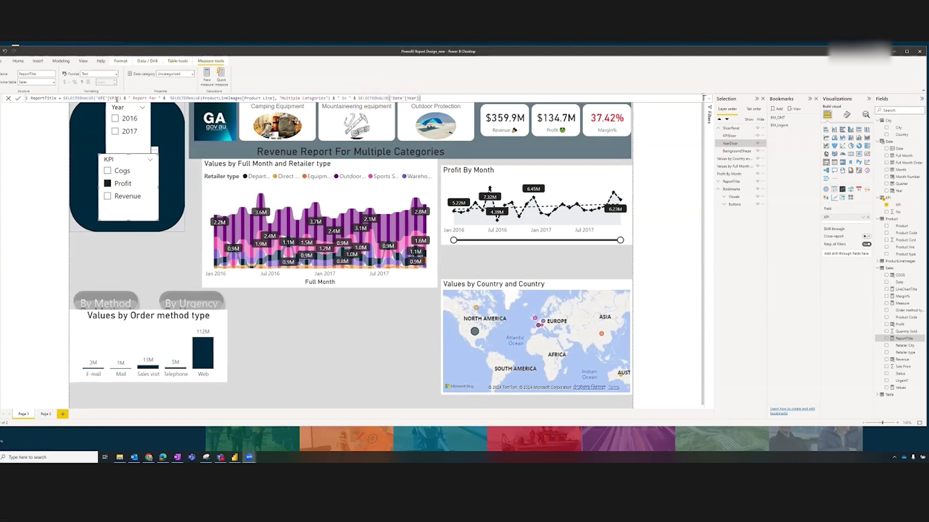
left_click(677, 1)
scroll(117, 99, "up", 3)
left_click(706, 1)
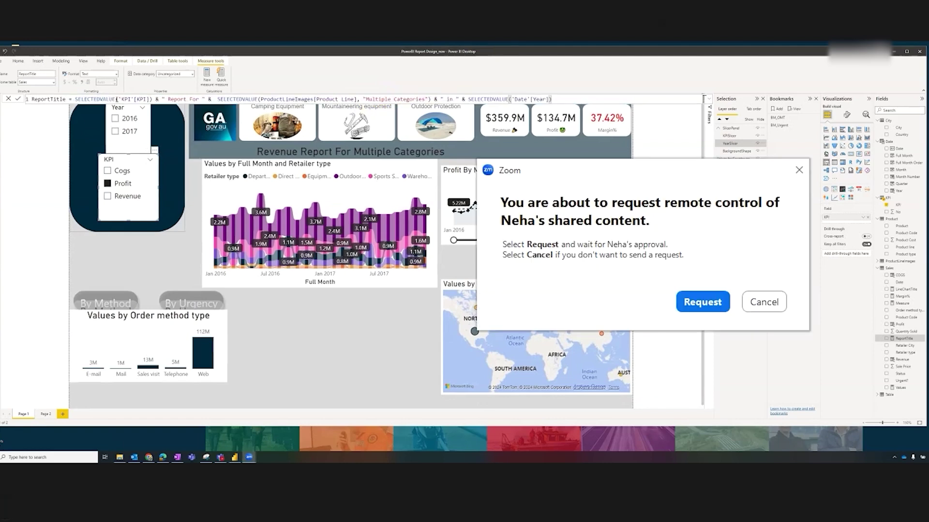
left_click(702, 302)
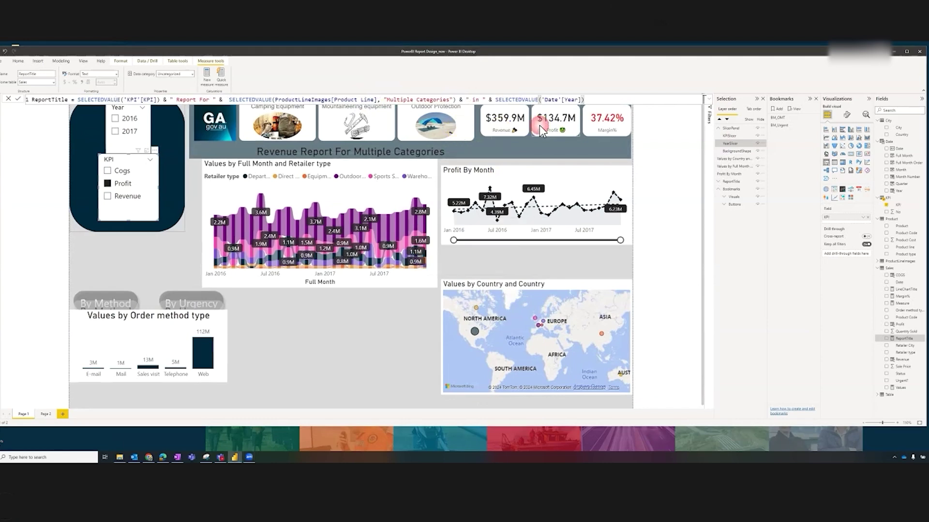
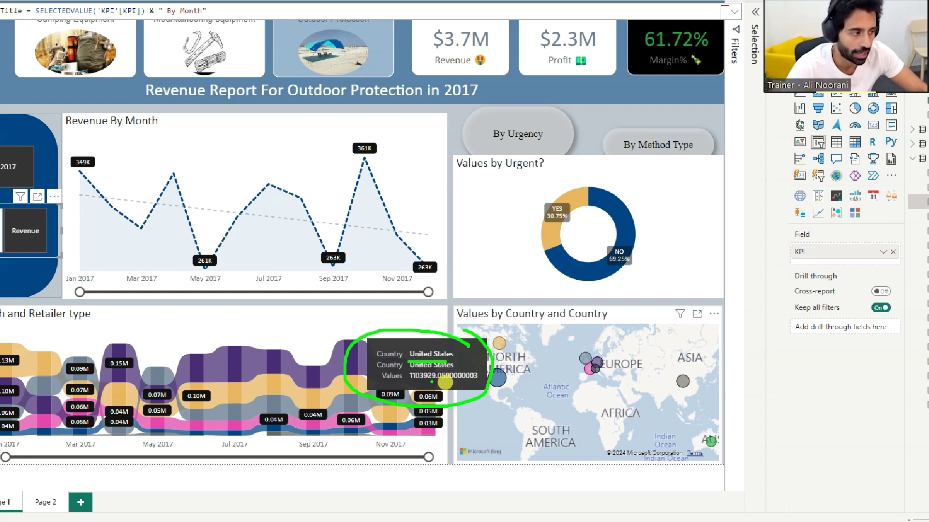
- Add a new blank page to the report after Page 2
mouse_move(437, 379)
left_mouse_down()
mouse_move(675, 285)
mouse_move(735, 290)
left_mouse_up()
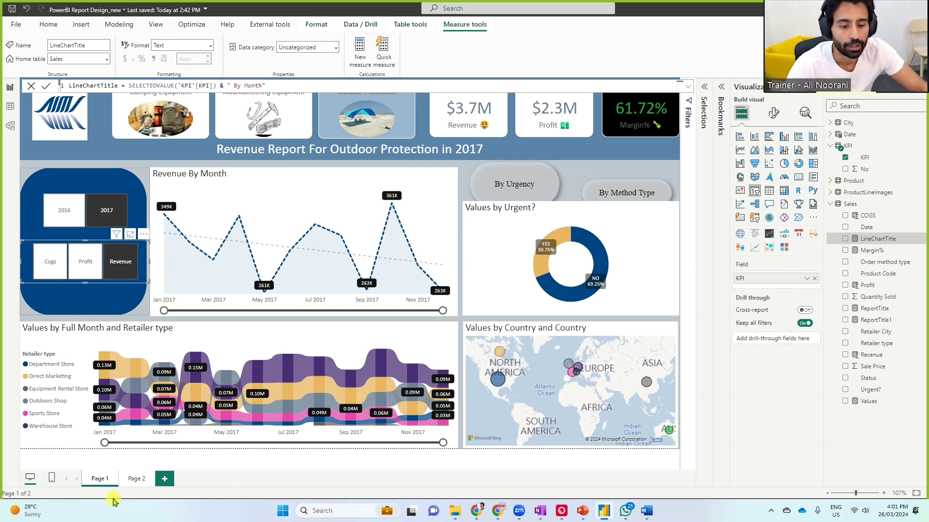
left_click(136, 479)
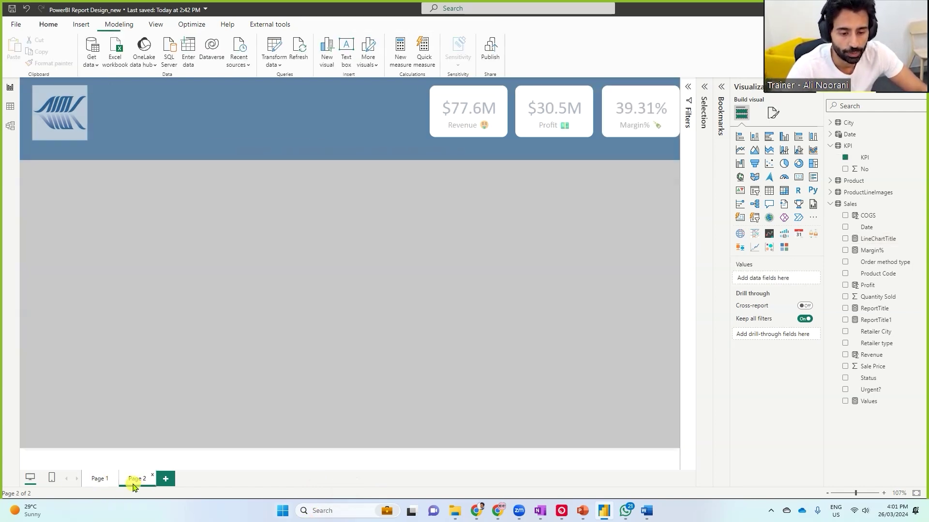
left_click(166, 479)
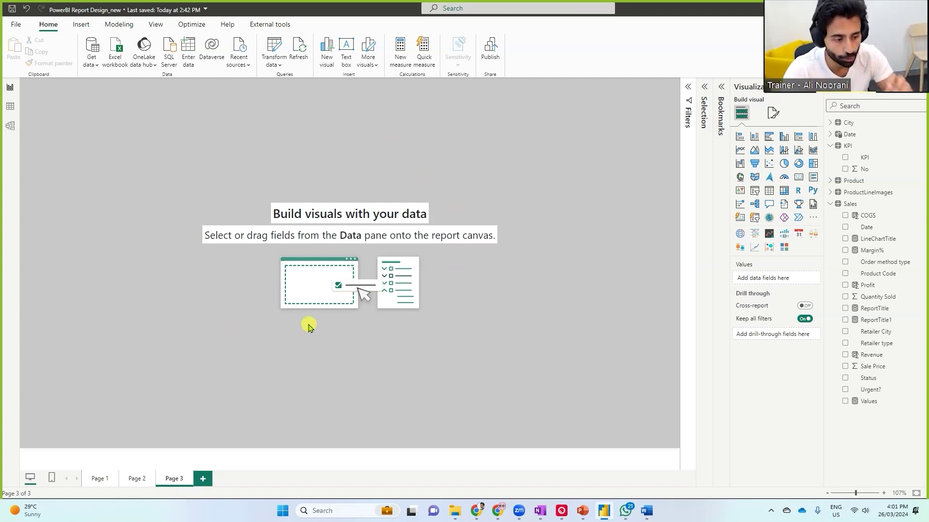
- Switch to Chrome and display the custom tooltip for the United States bubble on the example dashboard's Revenue By Country map
left_click(480, 514)
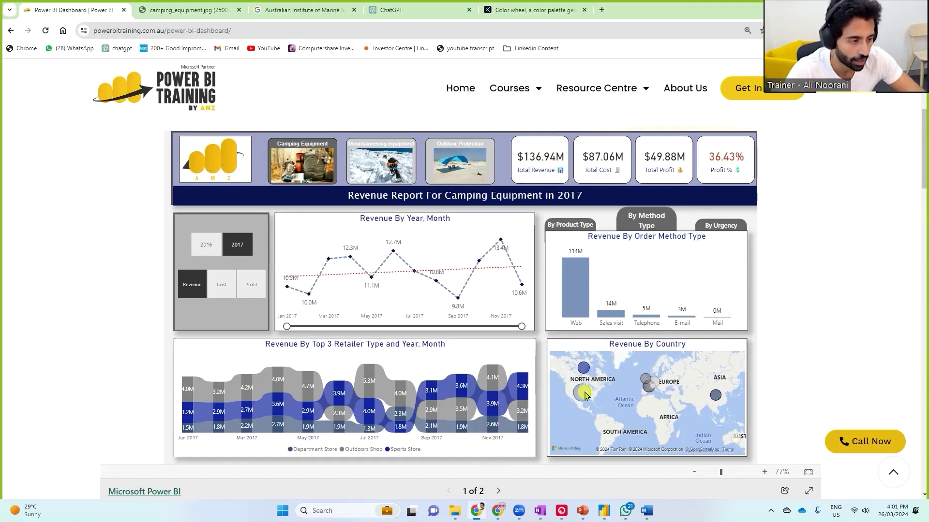
mouse_move(586, 396)
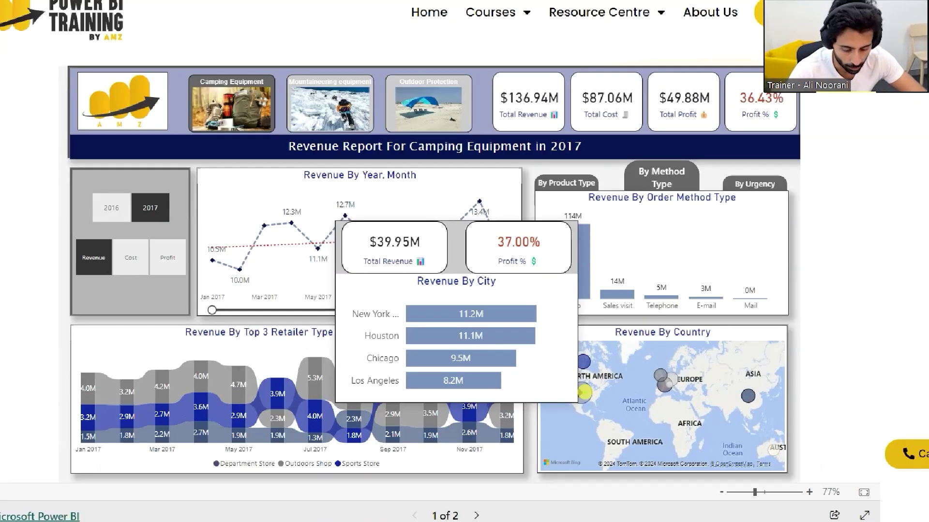
mouse_move(528, 202)
left_mouse_down()
mouse_move(472, 192)
mouse_move(275, 363)
left_mouse_up()
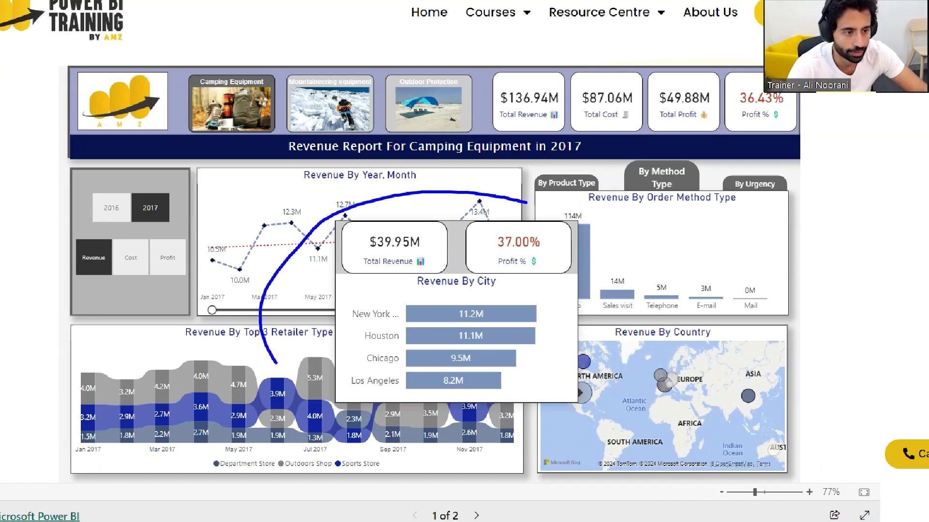
key("Escape")
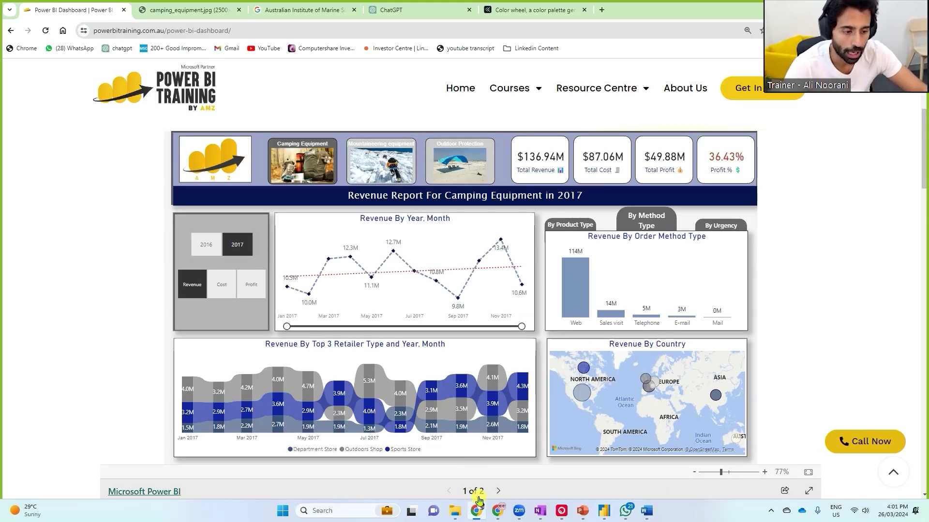
- Switch back to Power BI Desktop and turn on Allow use as tooltip for Page 3
left_click(610, 515)
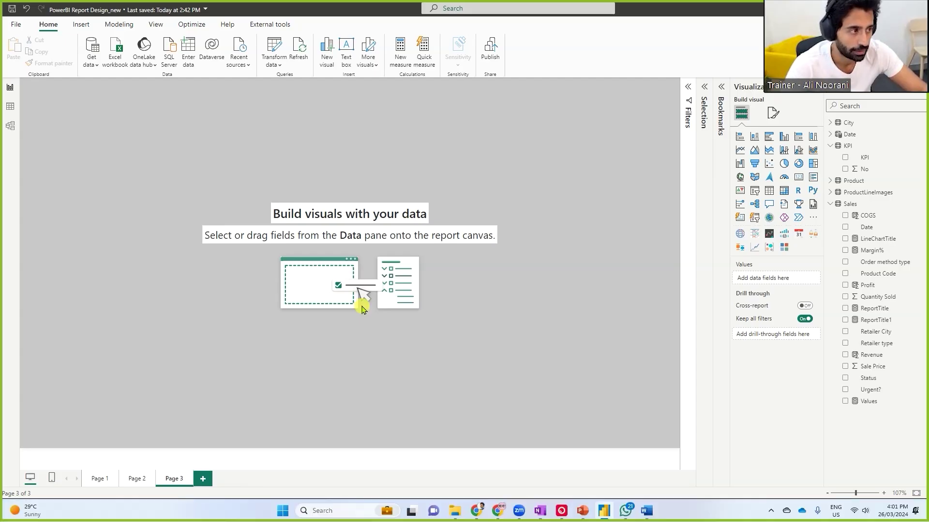
left_click(775, 114)
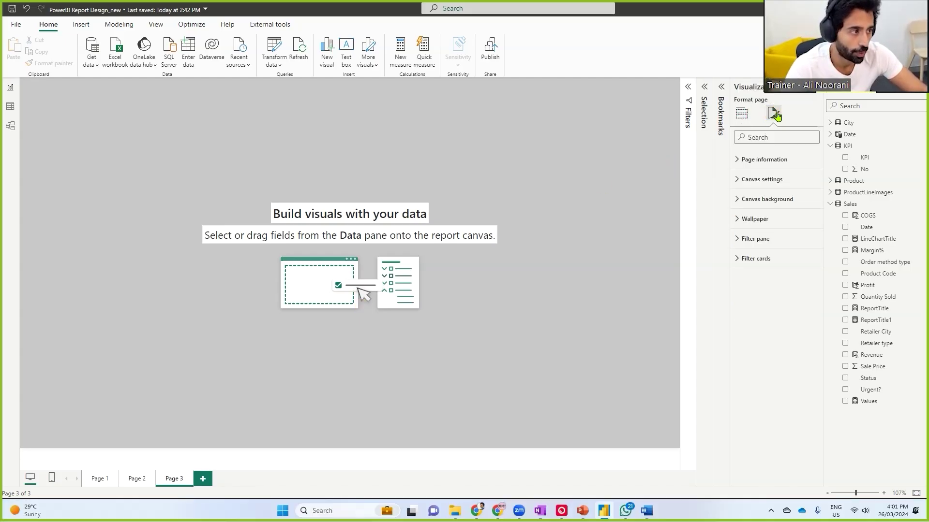
left_click(737, 161)
left_click_drag(773, 101, 772, 102)
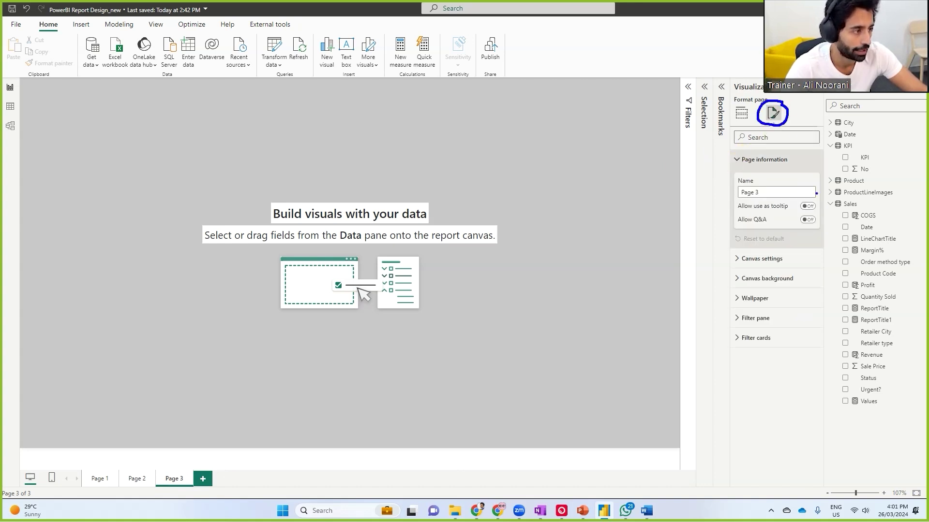
left_click_drag(800, 212, 817, 213)
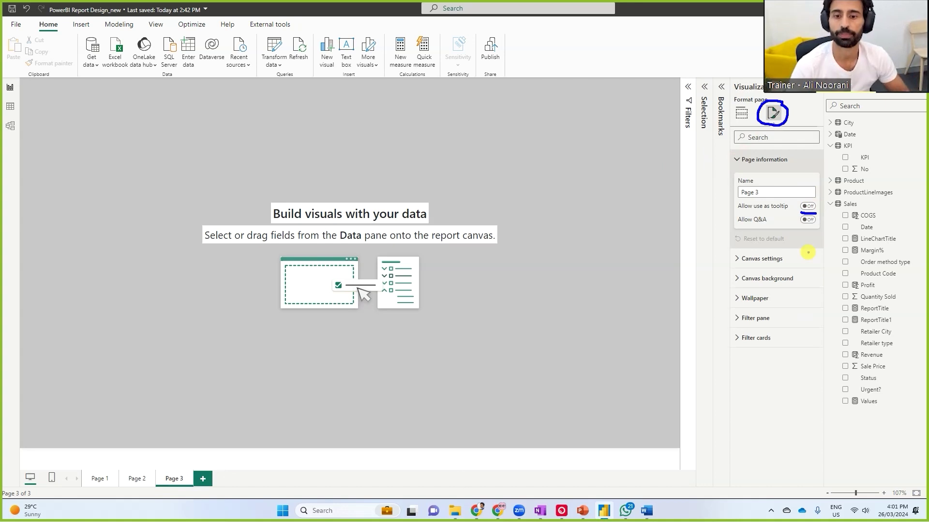
key("Escape")
left_click(808, 207)
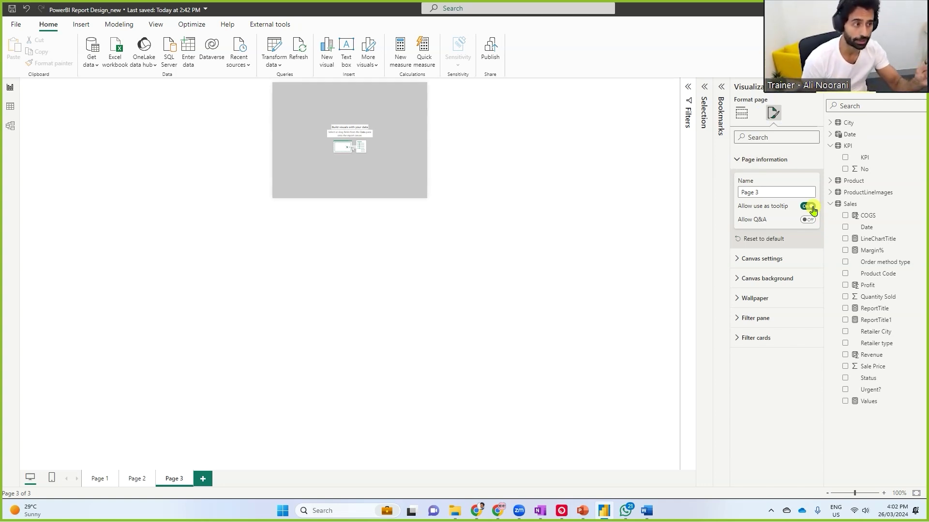
left_click(810, 208)
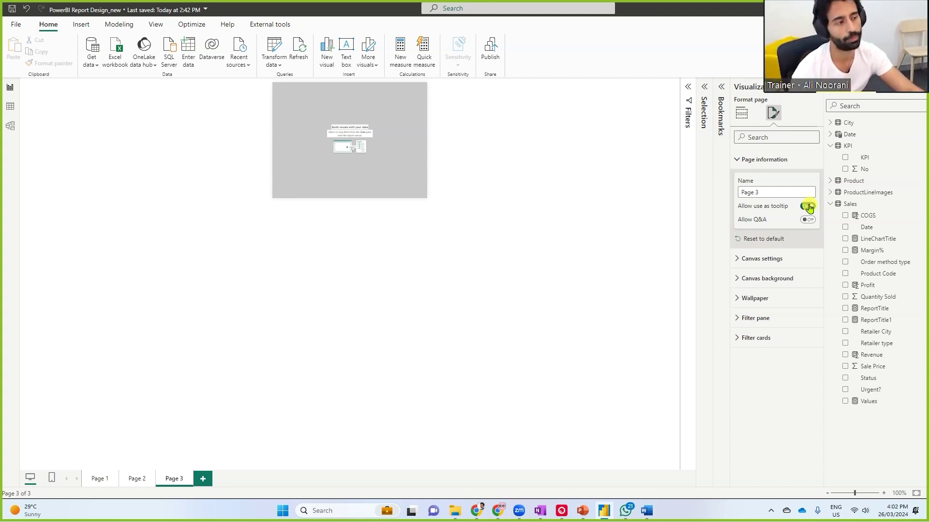
- Build a clustered bar chart with City on the Y-axis and Revenue on the X-axis, resized to fill the tooltip page
left_click(742, 113)
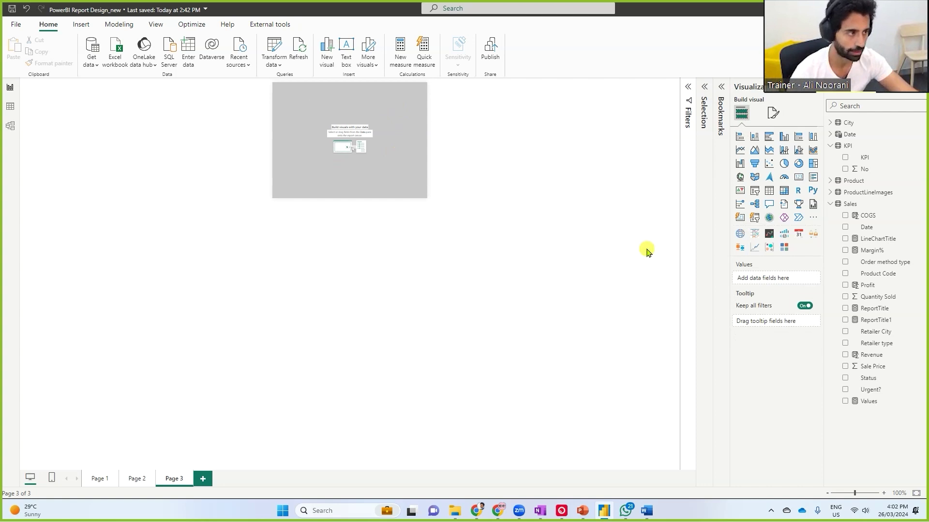
left_click(770, 139)
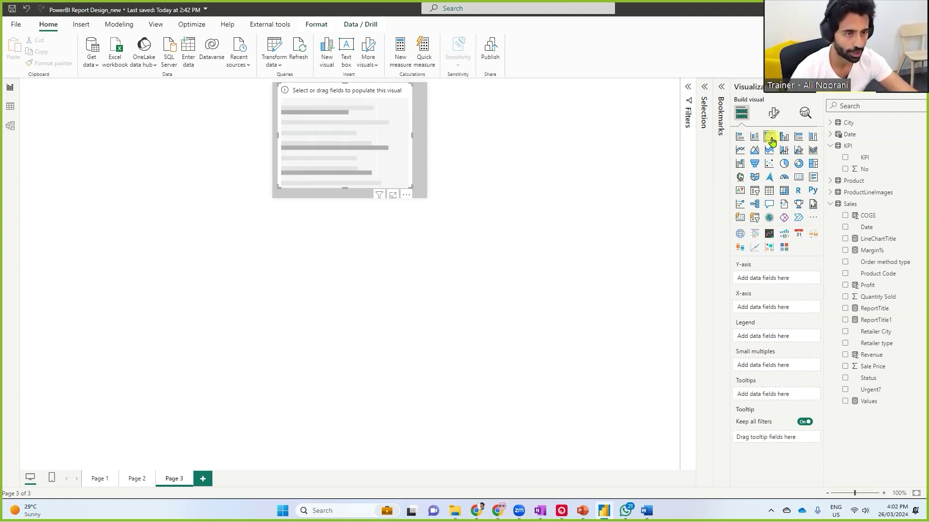
left_click(830, 123)
left_click_drag(854, 134, 773, 282)
left_click_drag(866, 378, 768, 314)
left_click_drag(410, 187, 427, 198)
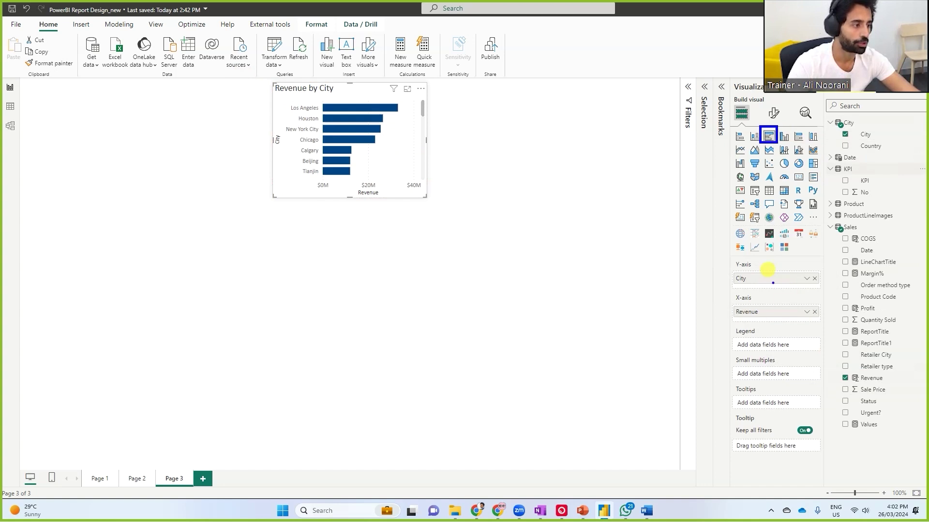
left_click_drag(854, 128, 741, 280)
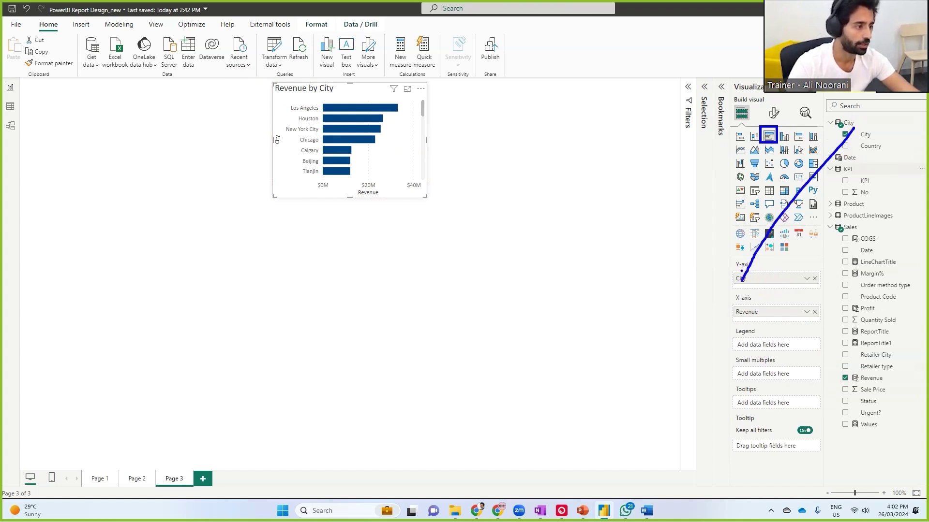
left_click_drag(875, 384, 765, 318)
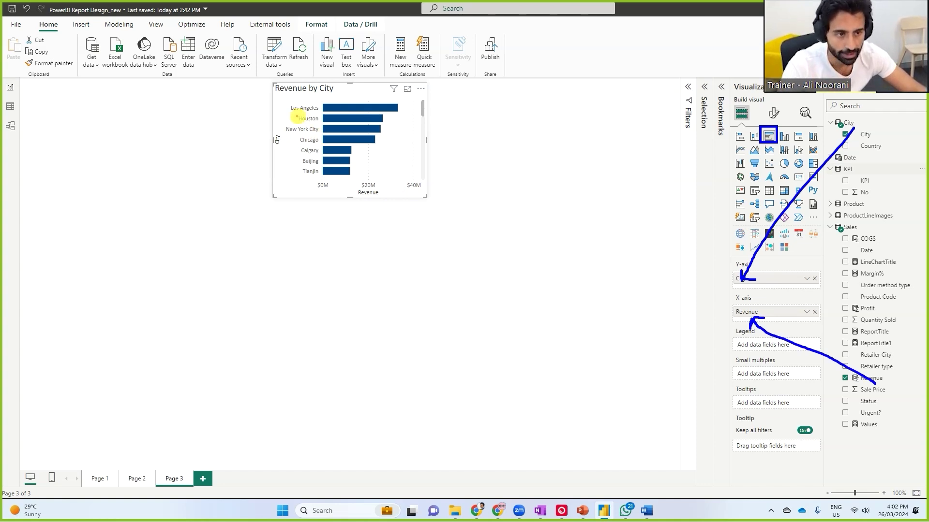
mouse_move(280, 98)
left_mouse_down()
mouse_move(293, 145)
mouse_move(321, 184)
left_mouse_up()
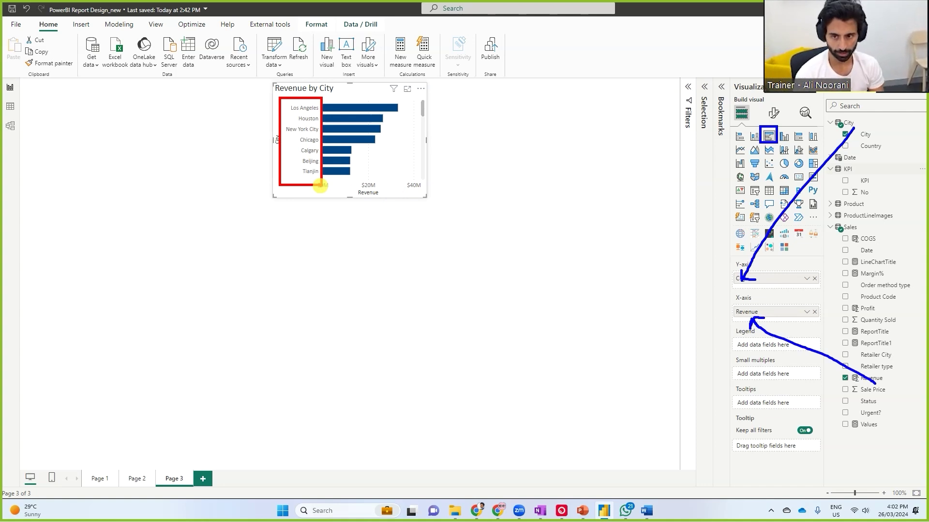
mouse_move(95, 473)
left_mouse_down()
mouse_move(95, 431)
mouse_move(240, 260)
mouse_move(314, 215)
left_mouse_up()
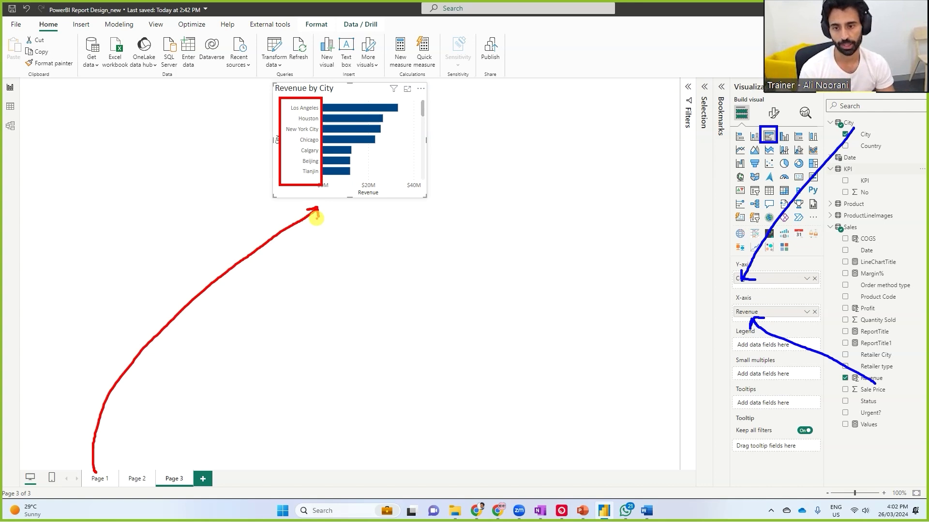
key("Escape")
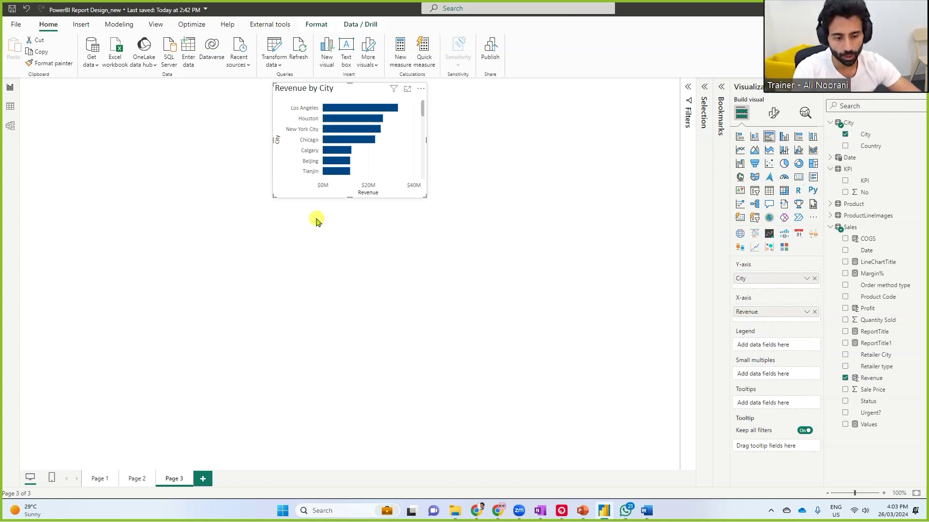
- Rename Page 3 as citywisebreakdown and hide the page
double_click(172, 479)
type("cit")
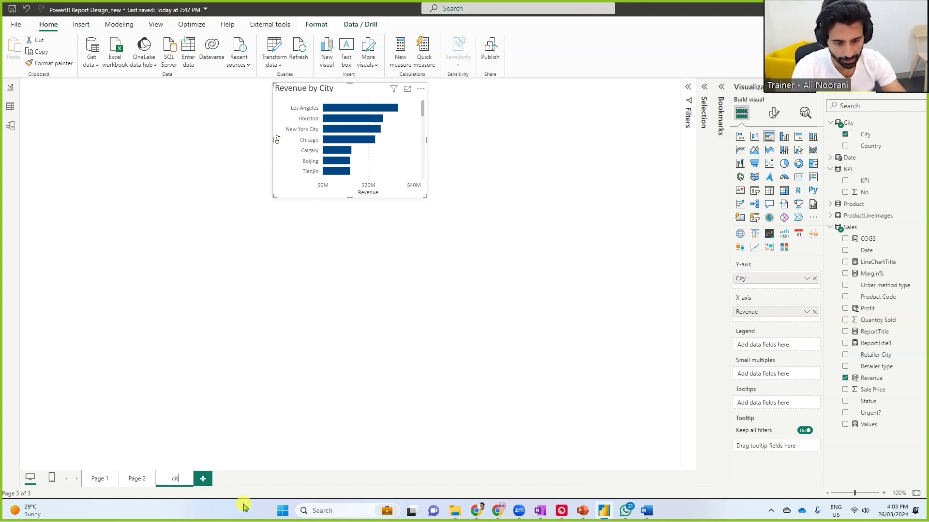
type("ywise")
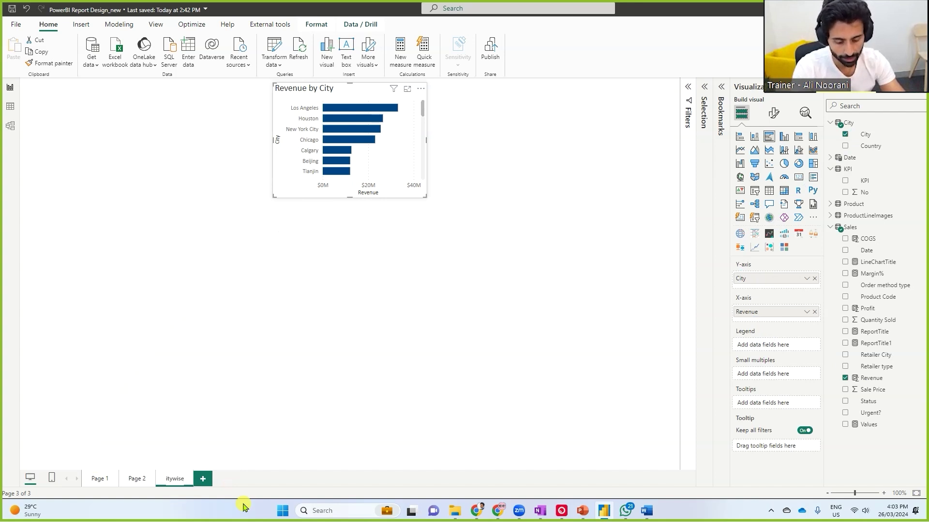
type("breakdown")
key("Return")
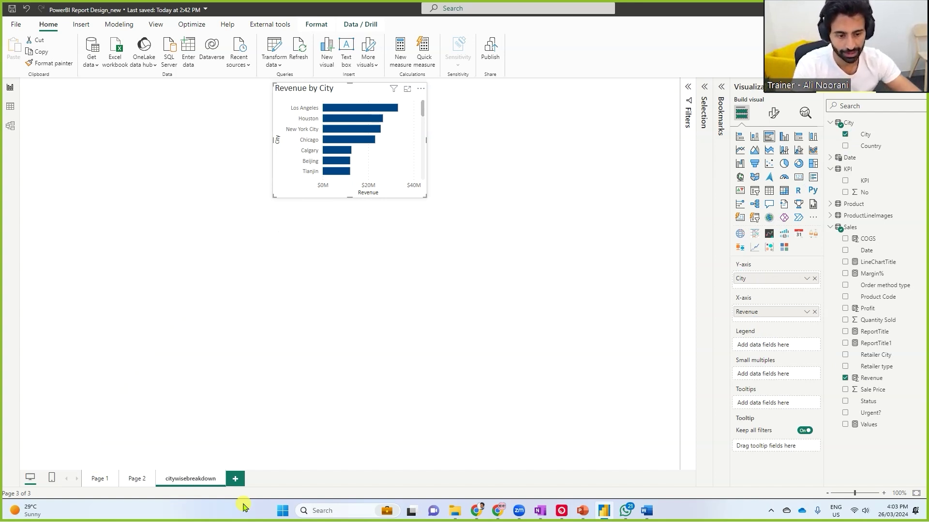
right_click(190, 481)
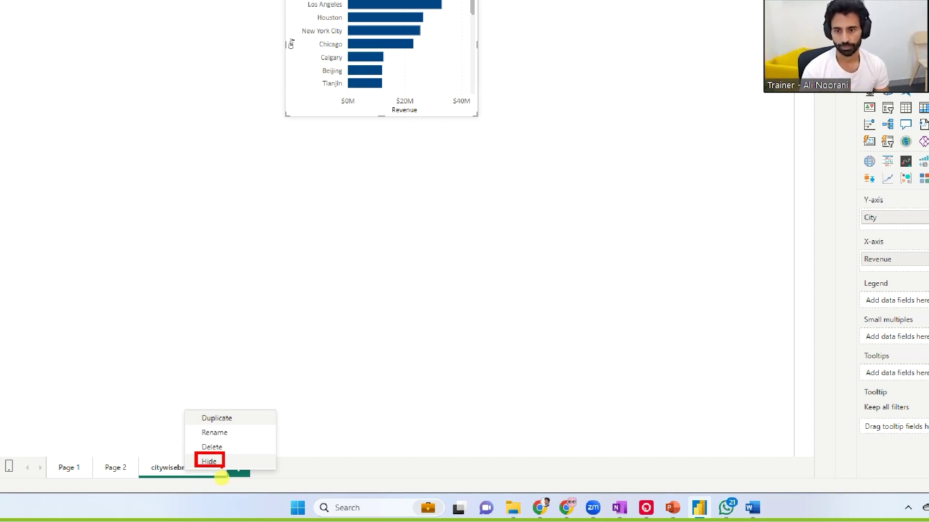
left_click(210, 462)
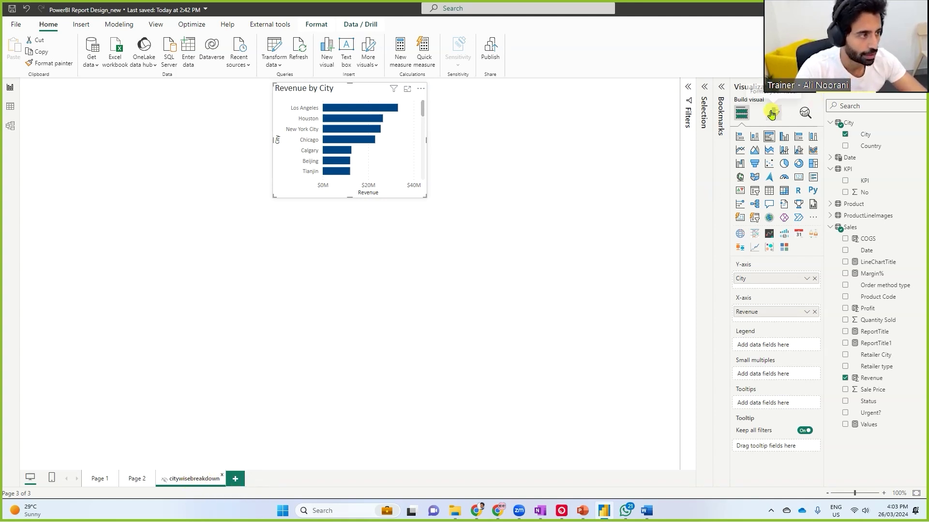
- Deselect the bar chart and open the page information settings to check the tooltip option of the citywisebreakdown page
left_click(619, 193)
left_click(772, 114)
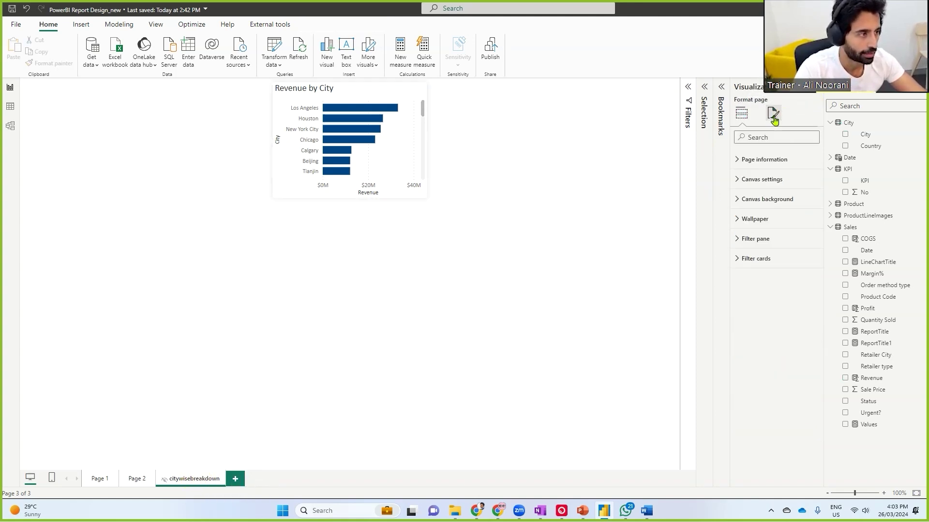
left_click(744, 159)
left_click_drag(734, 212, 812, 210)
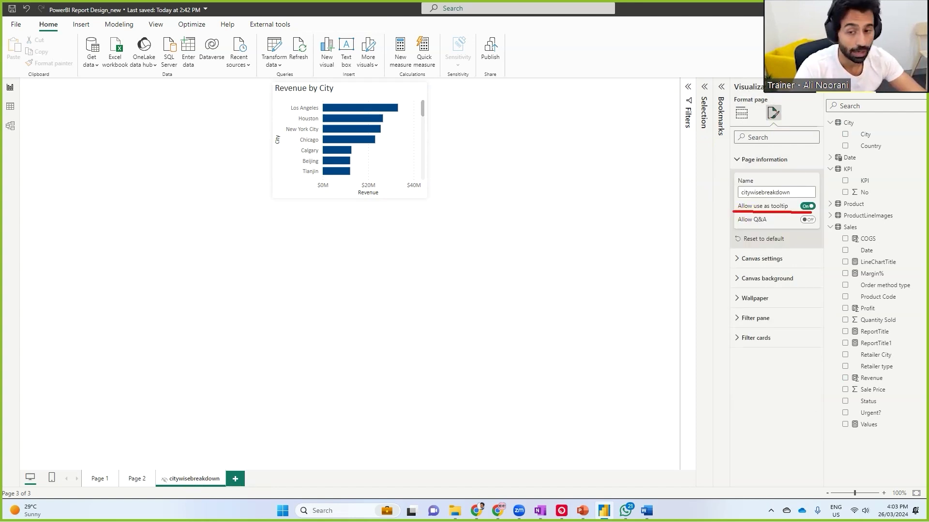
mouse_move(732, 212)
left_mouse_down()
mouse_move(816, 212)
mouse_move(636, 226)
mouse_move(389, 184)
mouse_move(411, 176)
left_mouse_up()
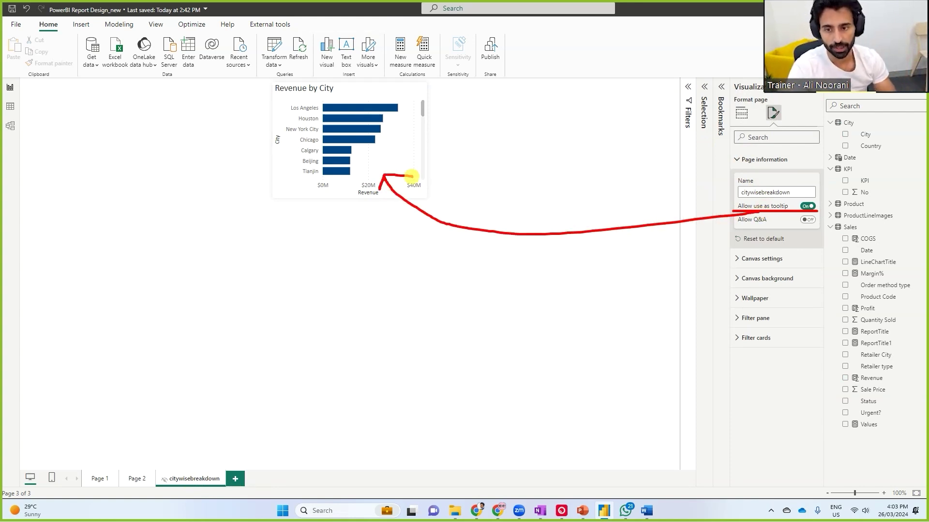
mouse_move(399, 207)
left_mouse_down()
mouse_move(166, 467)
mouse_move(167, 493)
left_mouse_up()
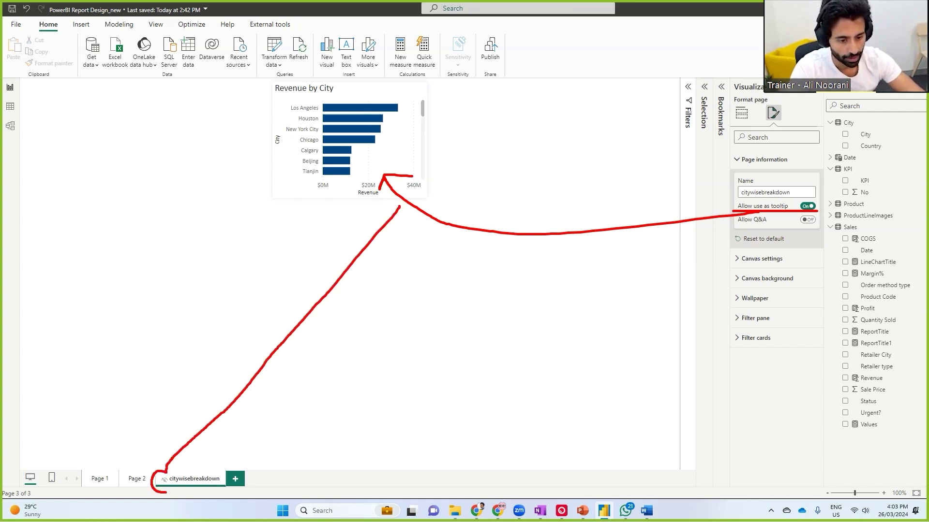
key("g")
mouse_move(824, 200)
left_mouse_down()
mouse_move(714, 216)
mouse_move(825, 199)
left_mouse_up()
left_click_drag(707, 187, 728, 182)
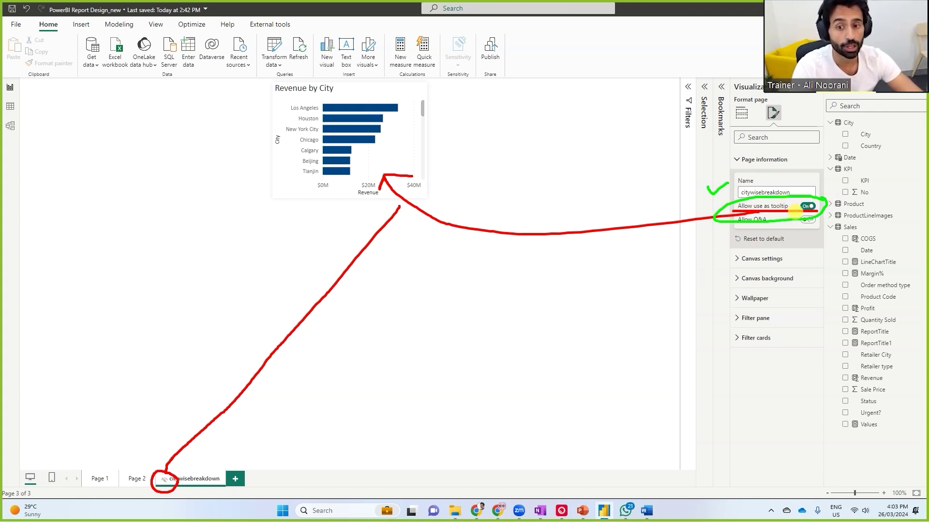
- Set the tooltip page of the country map on Page 1 to citywisebreakdown
key("Escape")
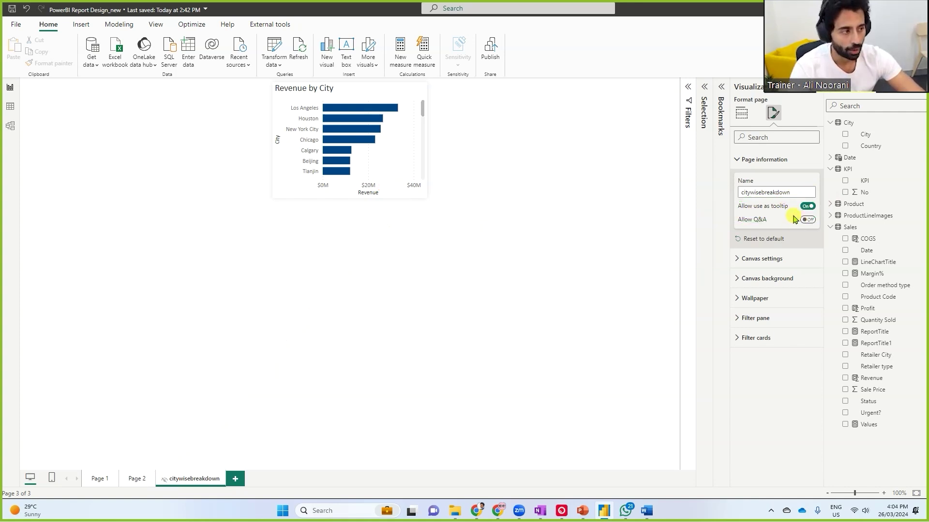
left_click(97, 481)
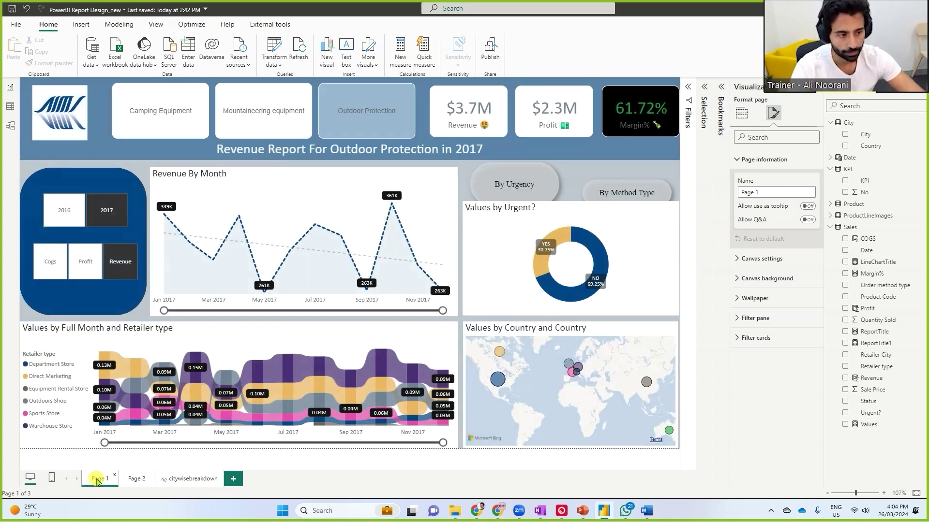
left_click(618, 330)
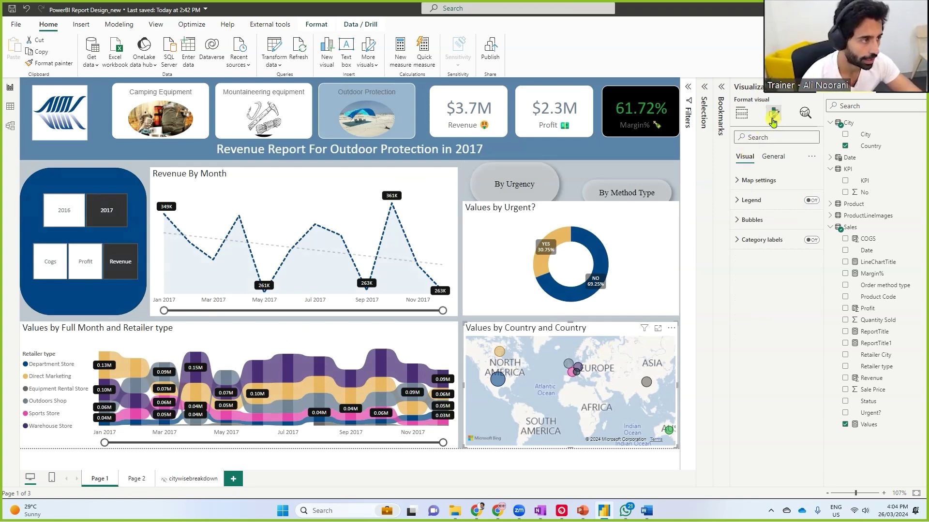
left_click(777, 157)
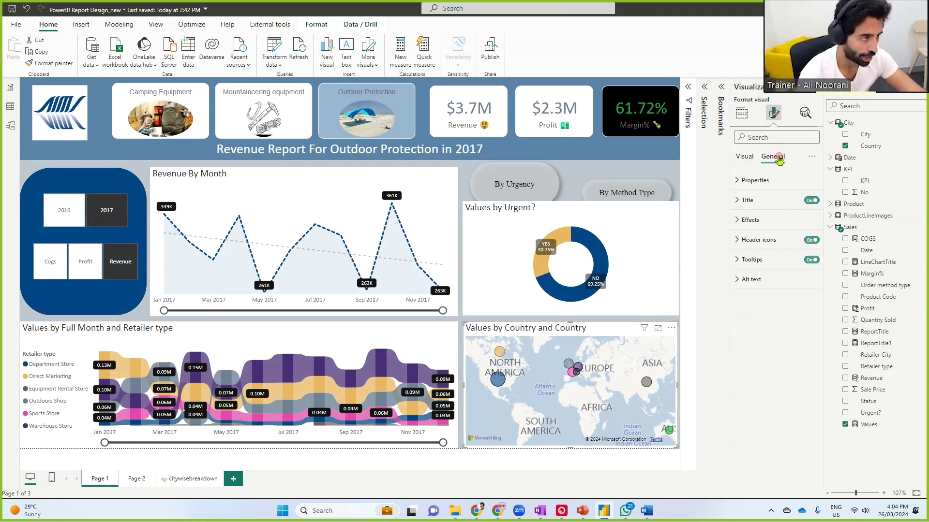
left_click(745, 260)
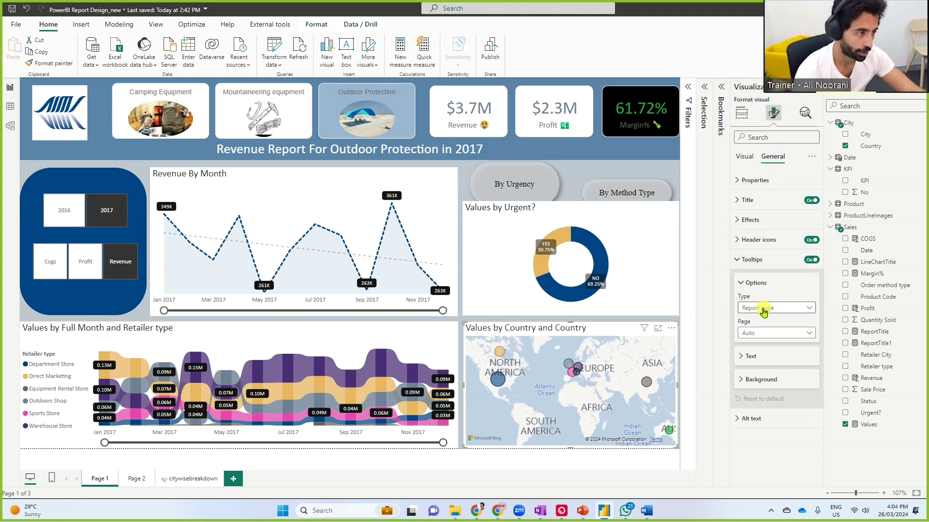
left_click(773, 334)
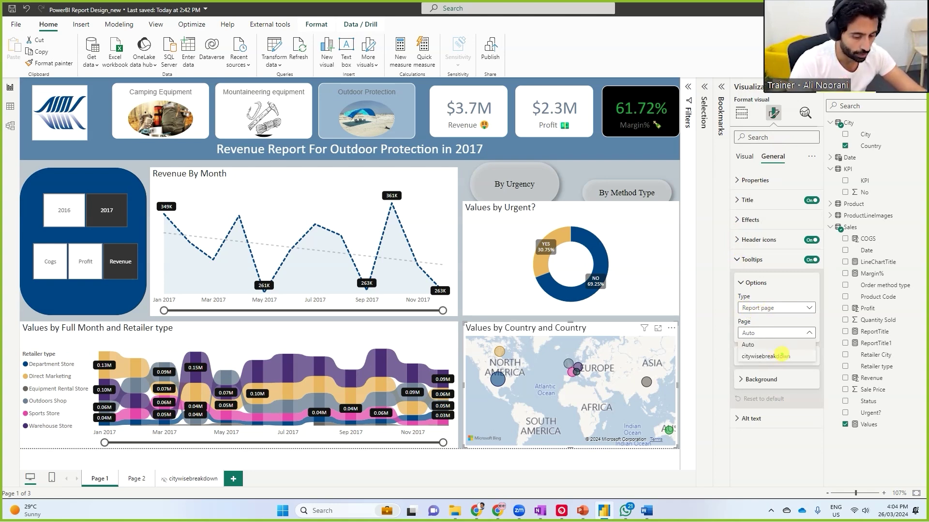
mouse_move(793, 358)
left_mouse_down()
mouse_move(809, 355)
mouse_move(762, 346)
mouse_move(738, 363)
mouse_move(811, 352)
mouse_move(198, 472)
left_mouse_up()
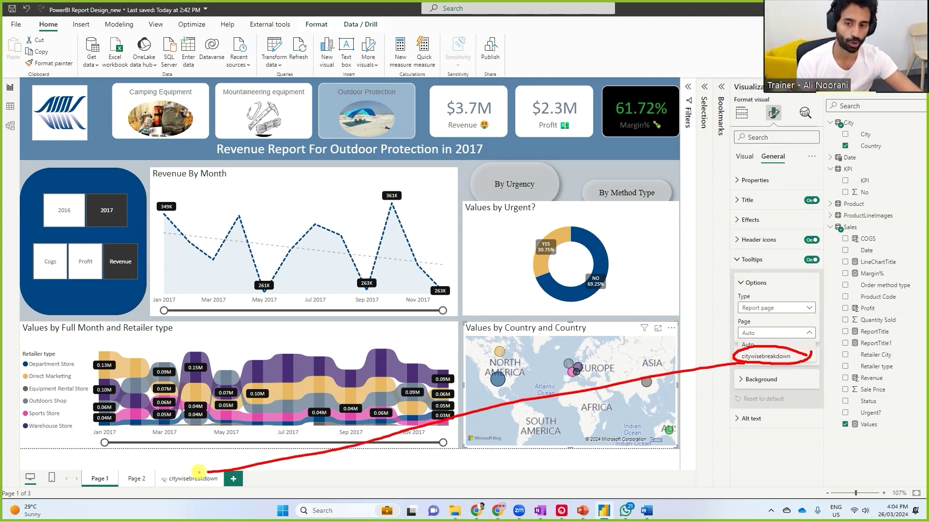
left_click(752, 357)
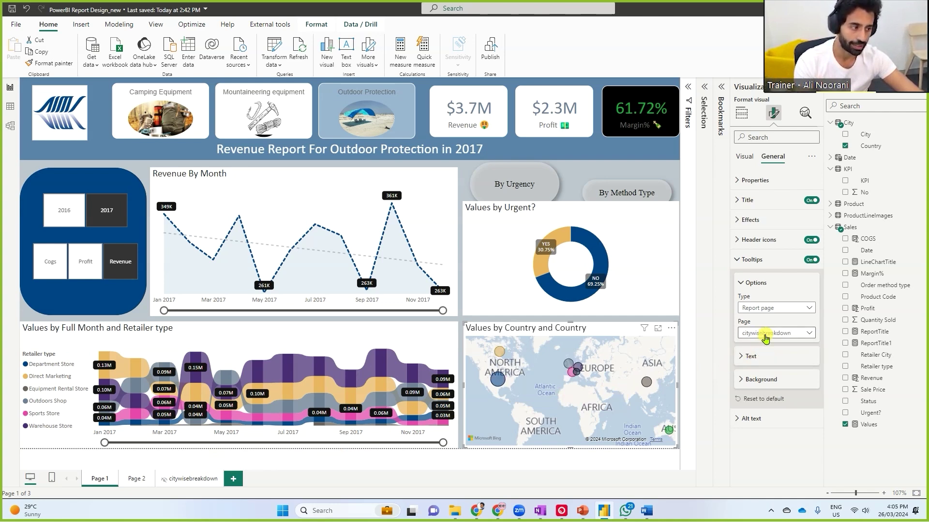
- Examine the city tooltip on the map's USA bubble against the selected product category, year and KPI
mouse_move(498, 380)
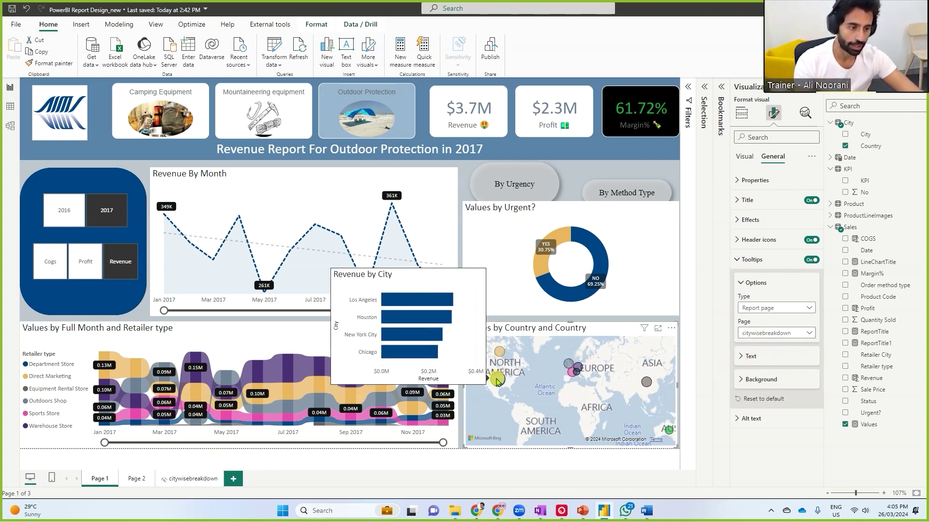
mouse_move(497, 382)
left_mouse_down()
mouse_move(509, 373)
mouse_move(492, 370)
mouse_move(507, 385)
mouse_move(382, 379)
mouse_move(370, 366)
mouse_move(387, 372)
left_mouse_up()
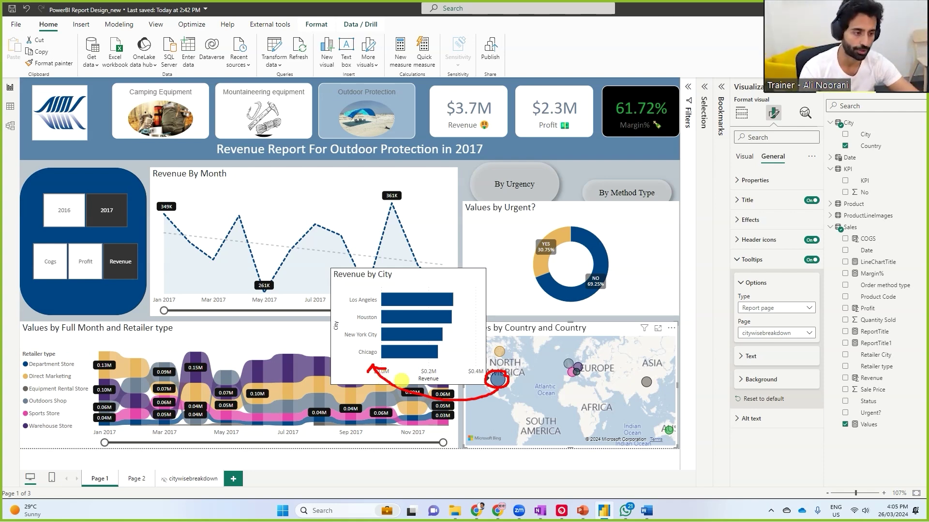
left_click(499, 380)
left_click(498, 382)
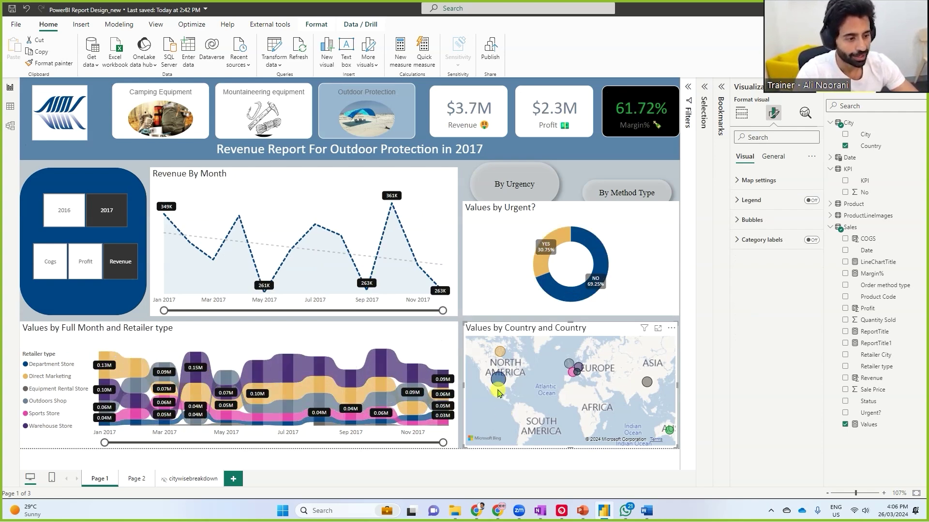
mouse_move(500, 383)
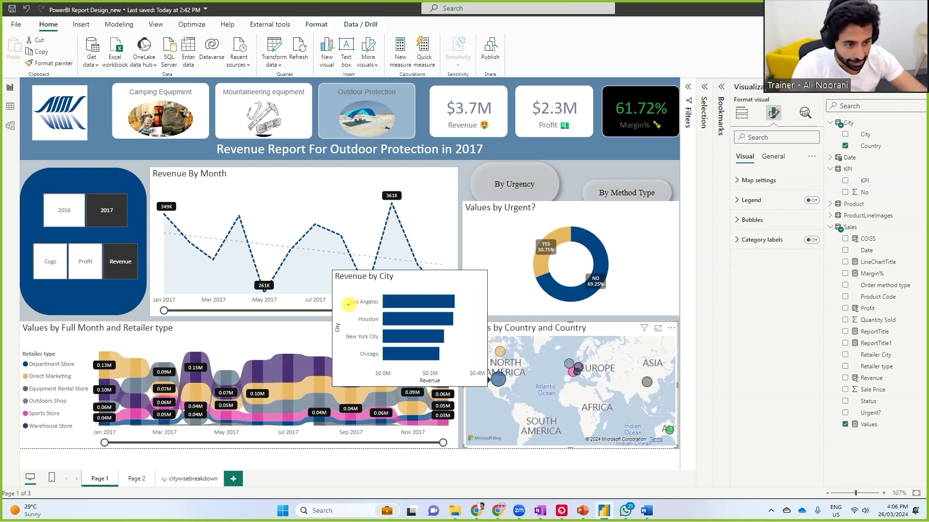
mouse_move(337, 279)
left_mouse_down()
mouse_move(449, 371)
mouse_move(502, 394)
left_mouse_up()
left_click(486, 404)
type("USA")
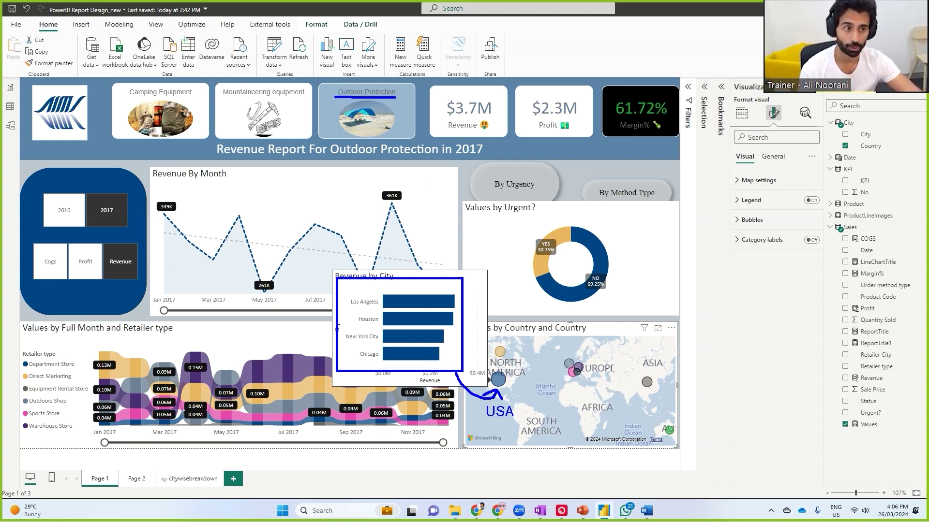
left_click_drag(404, 85, 334, 86)
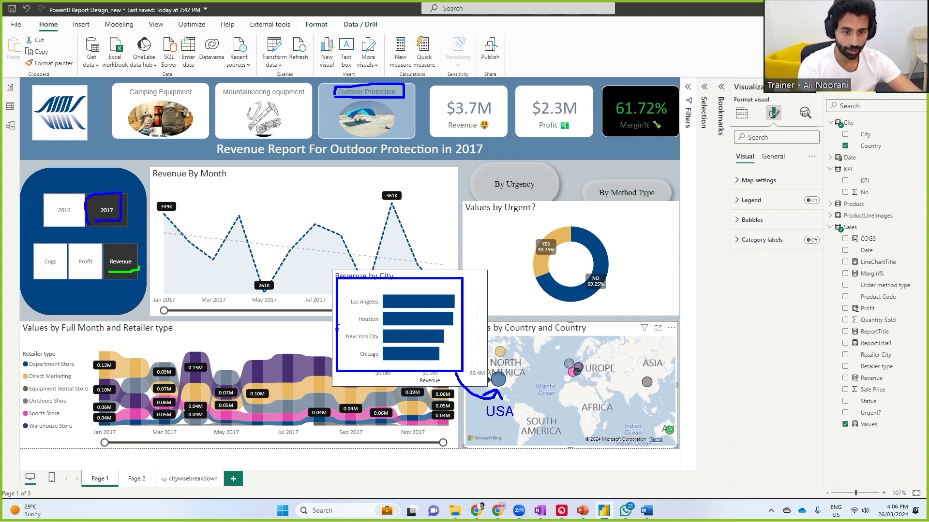
mouse_move(123, 215)
left_mouse_down()
mouse_move(327, 279)
mouse_move(315, 289)
left_mouse_up()
left_click_drag(145, 263, 288, 288)
mouse_move(384, 97)
left_mouse_down()
mouse_move(388, 222)
mouse_move(406, 230)
left_mouse_up()
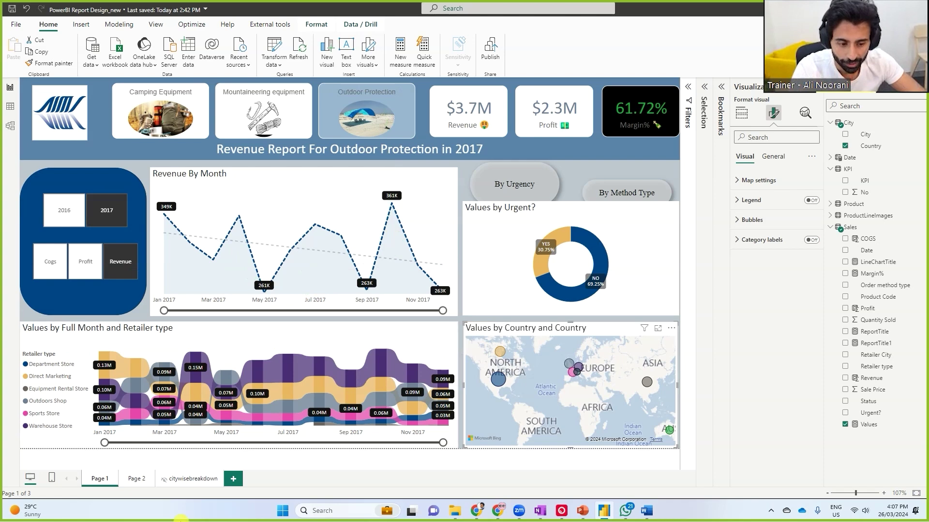
- Replace Revenue with the Values measure on the X-axis of the citywisebreakdown bar chart and display the measure's formula
left_click(181, 478)
left_click(398, 153)
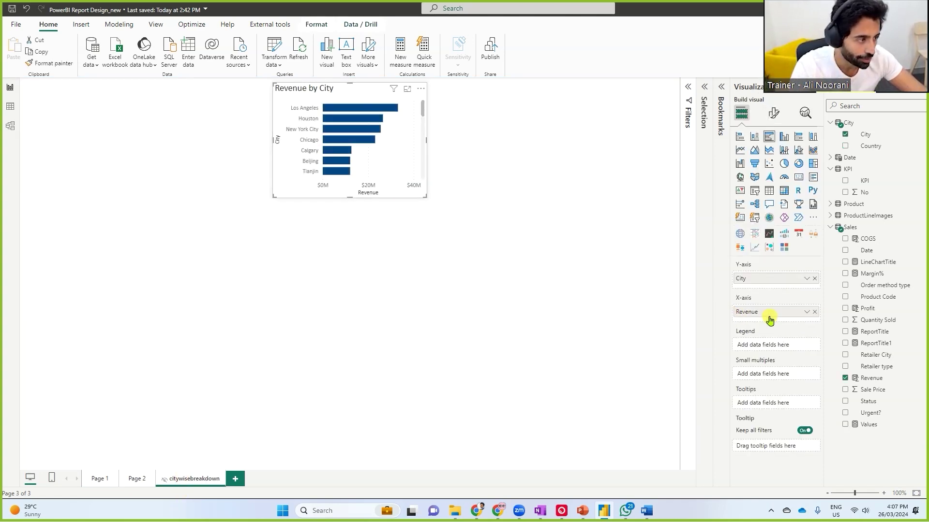
left_click(815, 312)
left_click_drag(864, 429, 761, 313)
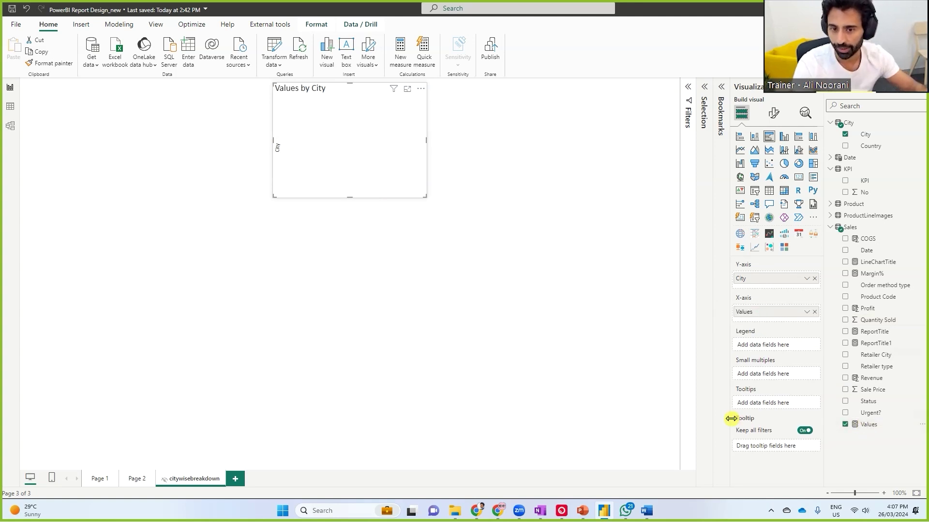
left_click(877, 427)
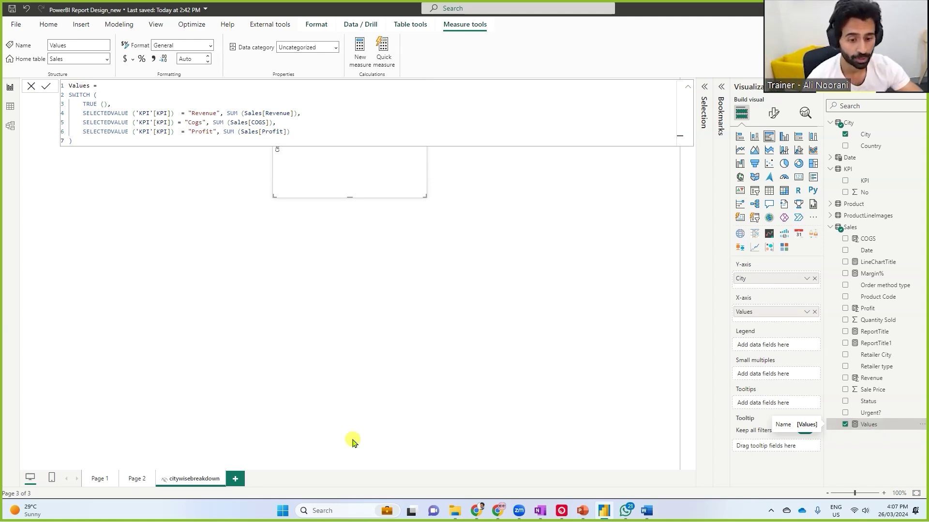
- Compare the USA bubble's tooltip on Page 1 with the Values by City chart on the citywisebreakdown page
left_click(96, 479)
mouse_move(500, 382)
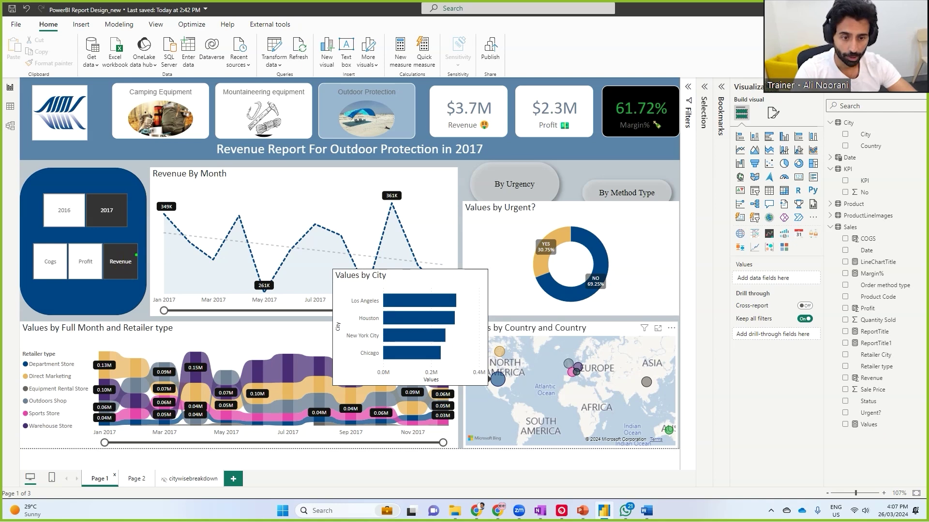
left_click_drag(137, 278, 310, 305)
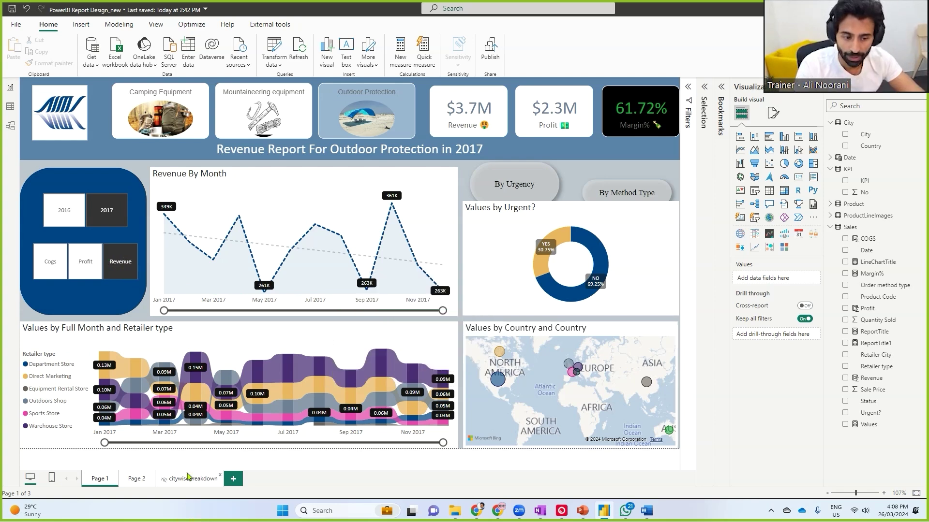
left_click(187, 478)
left_click(345, 170)
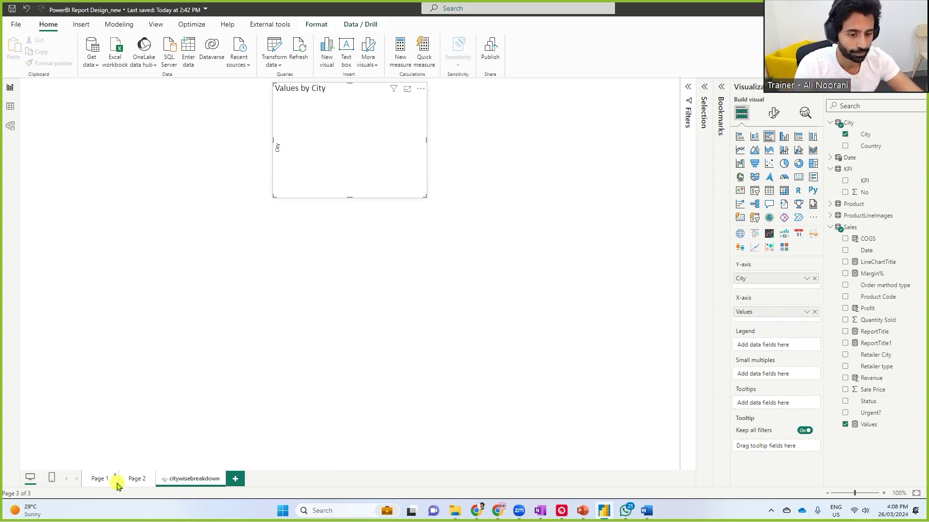
left_click(100, 479)
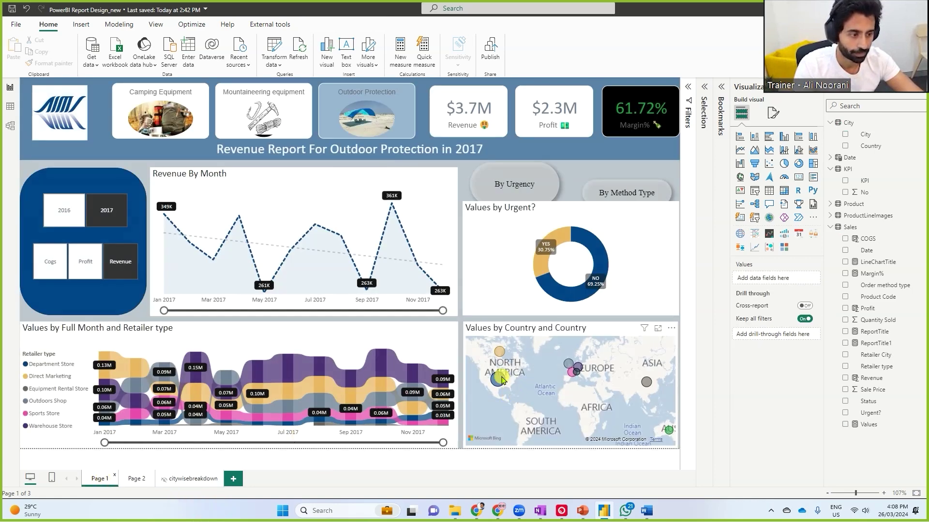
mouse_move(500, 378)
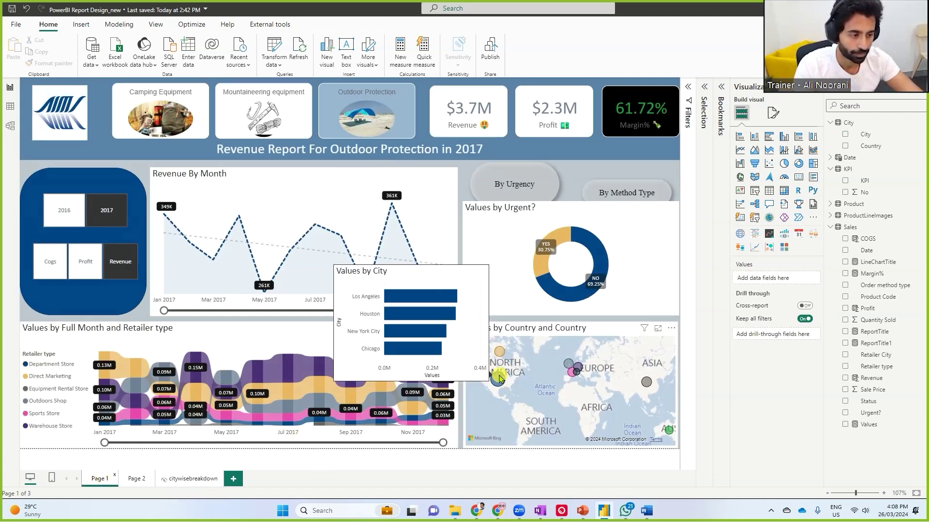
left_click(596, 373)
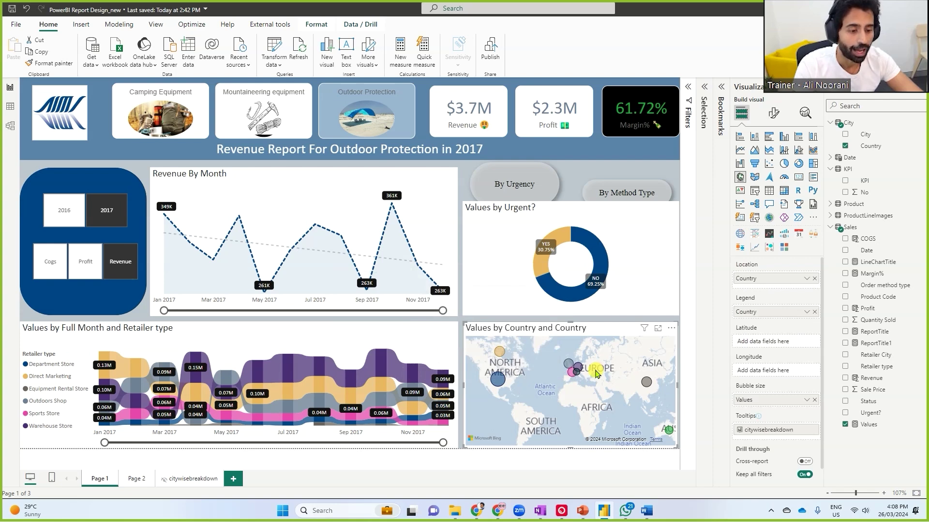
- Review the tooltip option and the available canvas types in the citywisebreakdown page's format settings
left_click(193, 480)
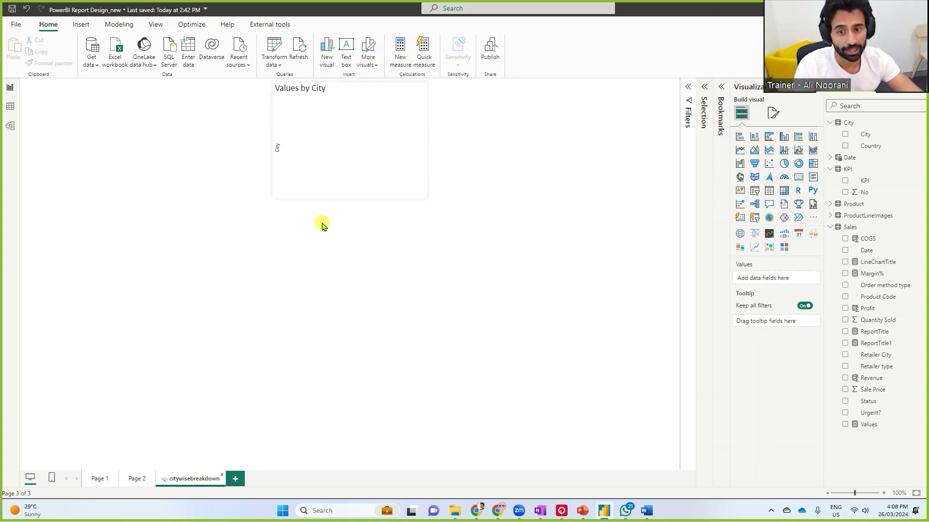
left_click(773, 113)
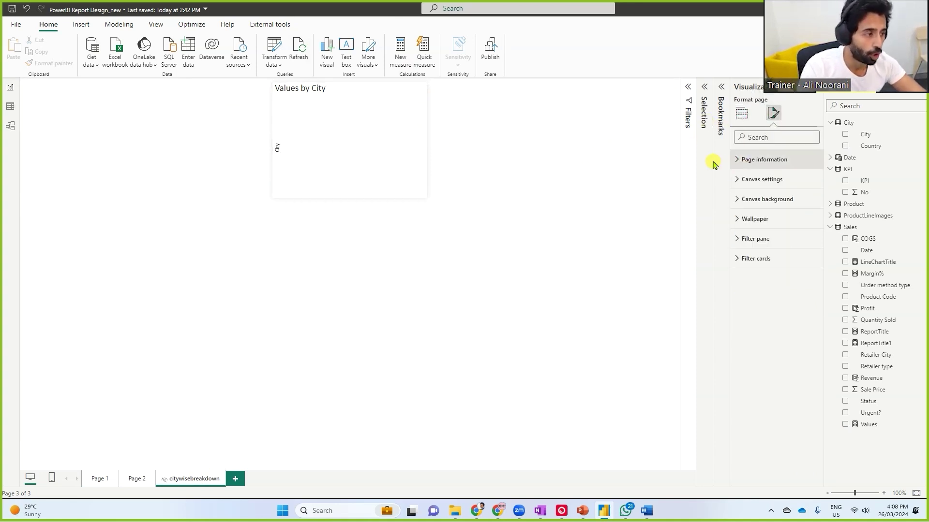
left_click(737, 159)
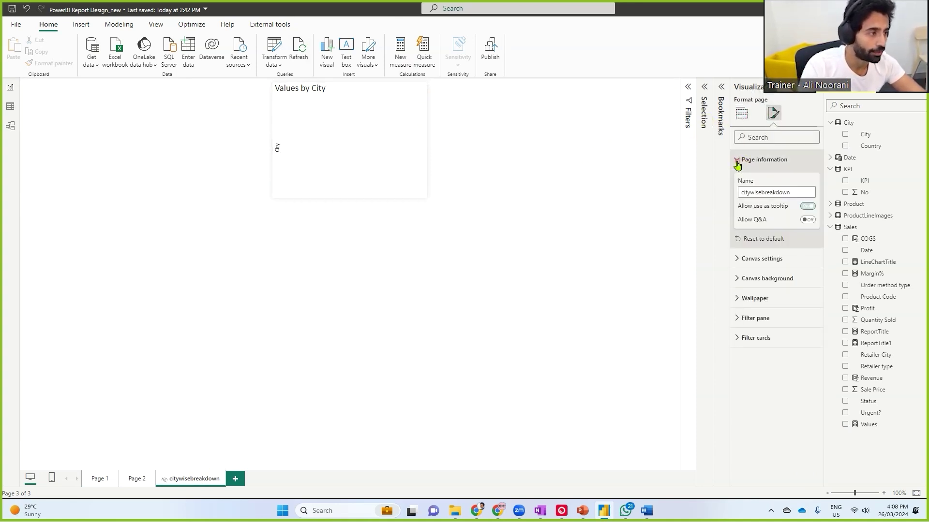
left_click(807, 207)
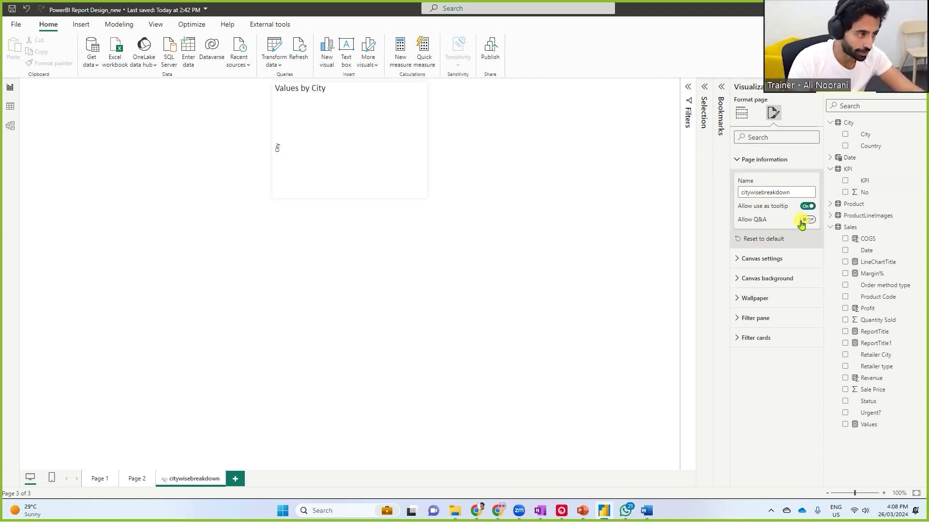
left_click(739, 262)
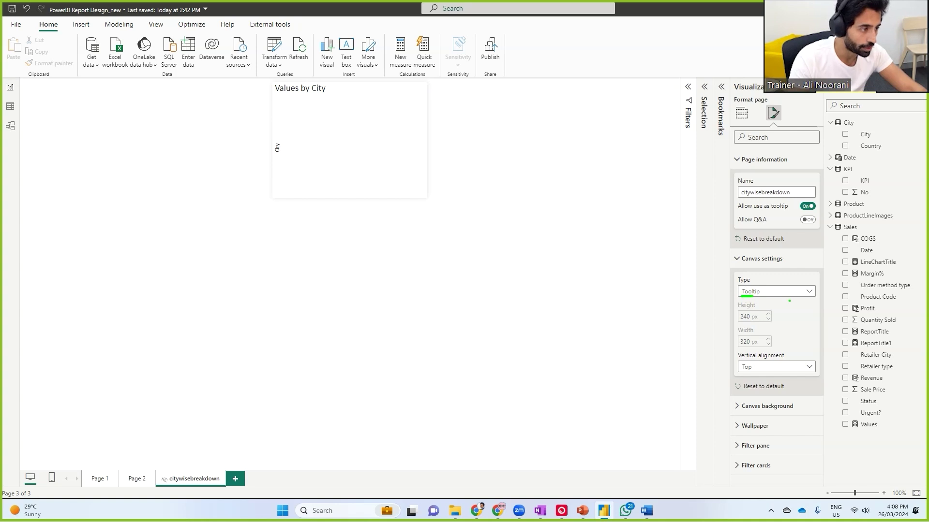
left_click(812, 292)
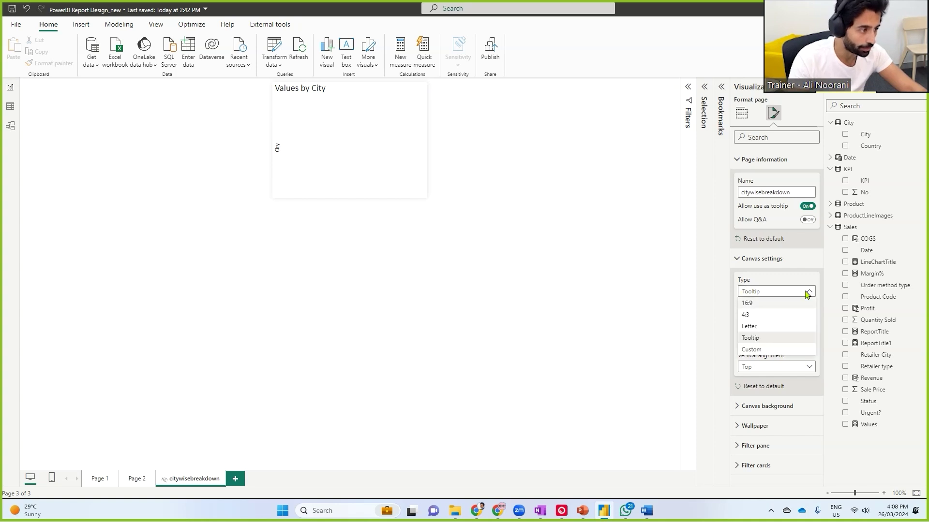
left_click(750, 338)
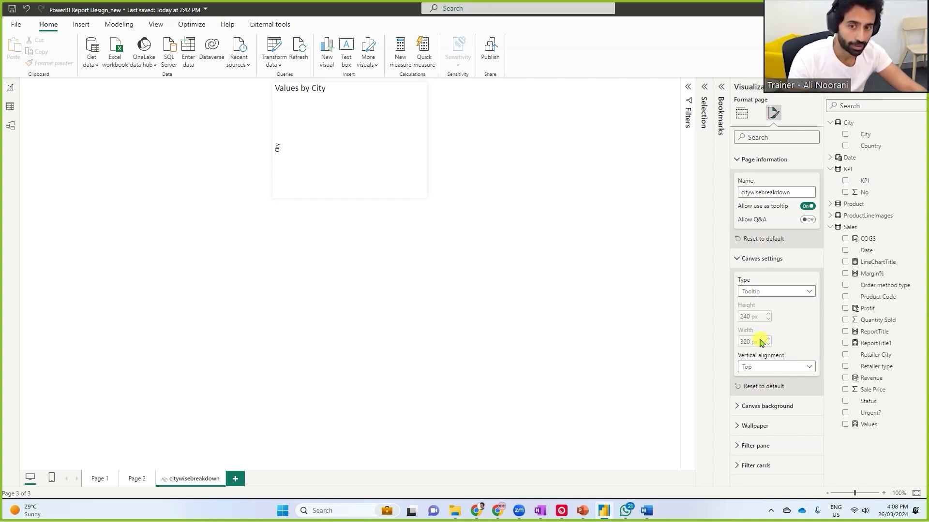
- Change the citywisebreakdown page's canvas type to Custom and set its height to 300 px
left_click(798, 292)
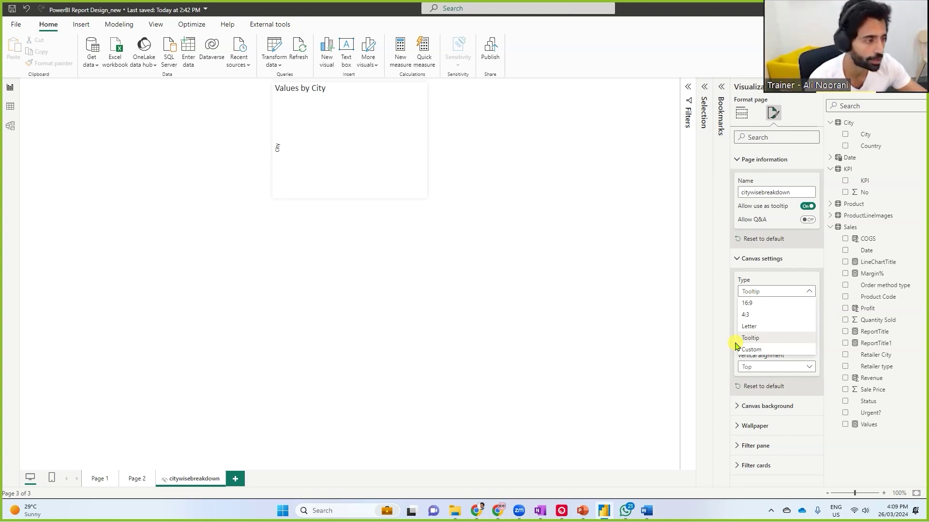
left_click(749, 351)
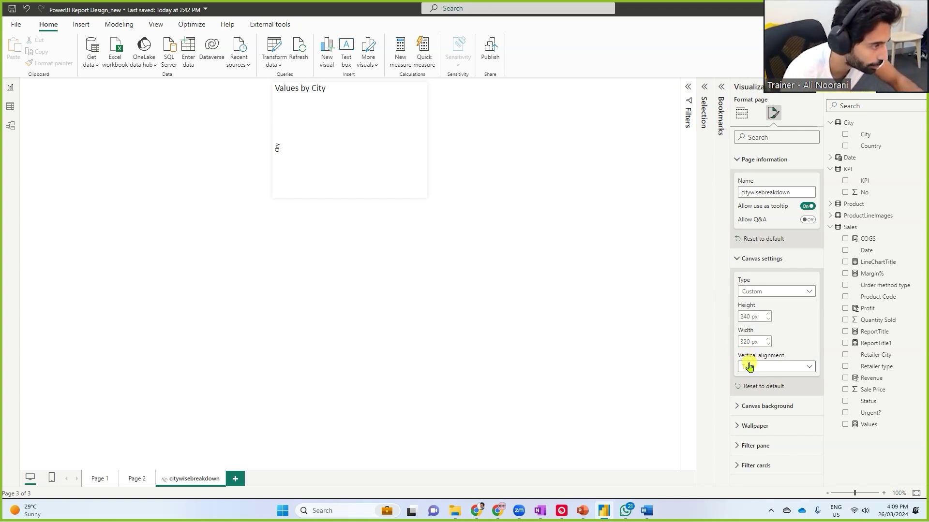
double_click(750, 316)
type("30")
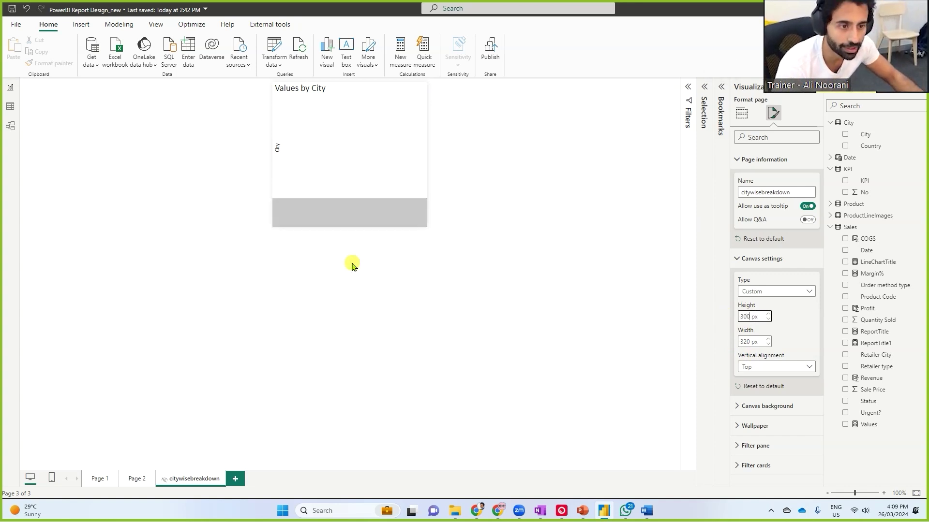
- Stretch the Values by City bar chart down to fill the full height of the citywisebreakdown canvas
left_click(349, 188)
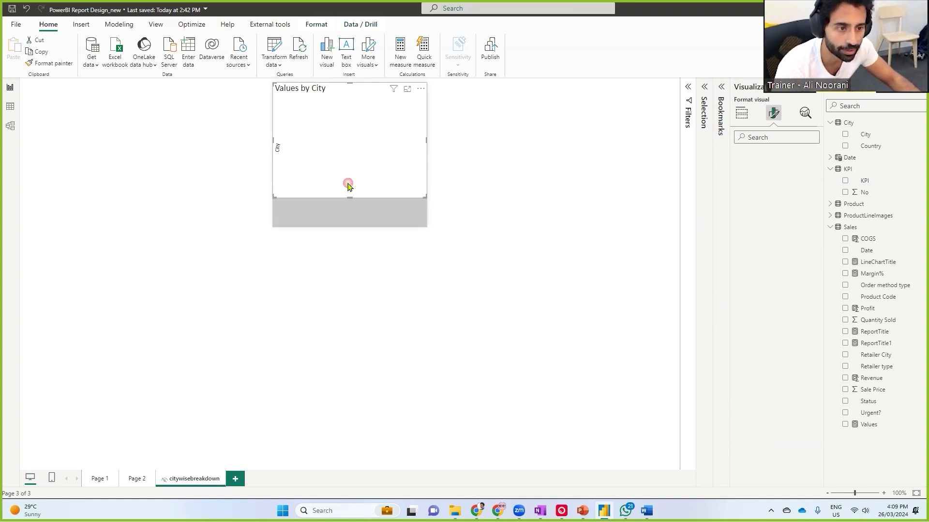
left_click_drag(349, 197, 349, 227)
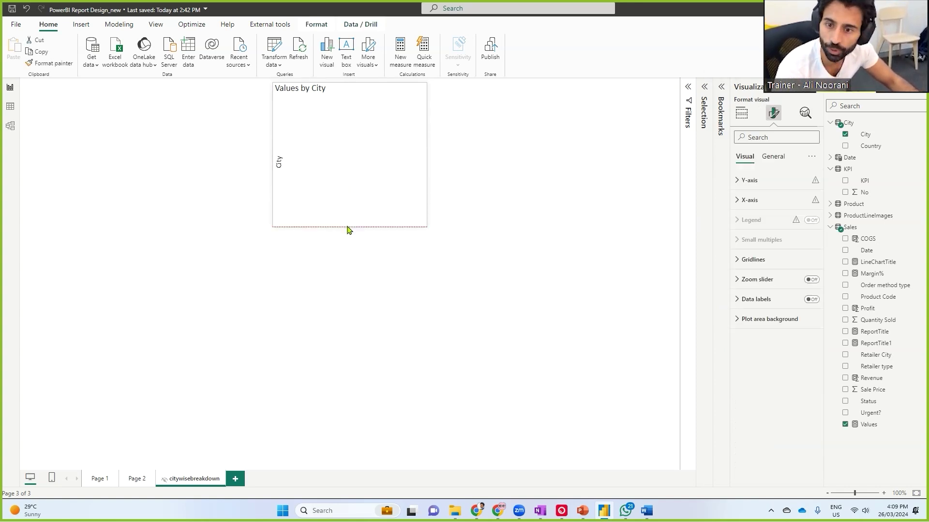
- Check the resized city tooltip on the USA bubble of Page 1's map and save the report
left_click(100, 480)
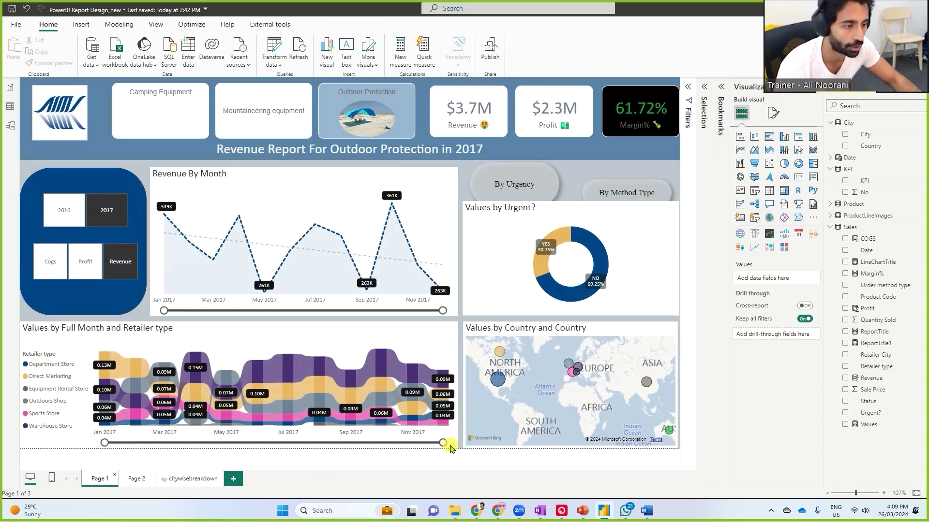
mouse_move(502, 379)
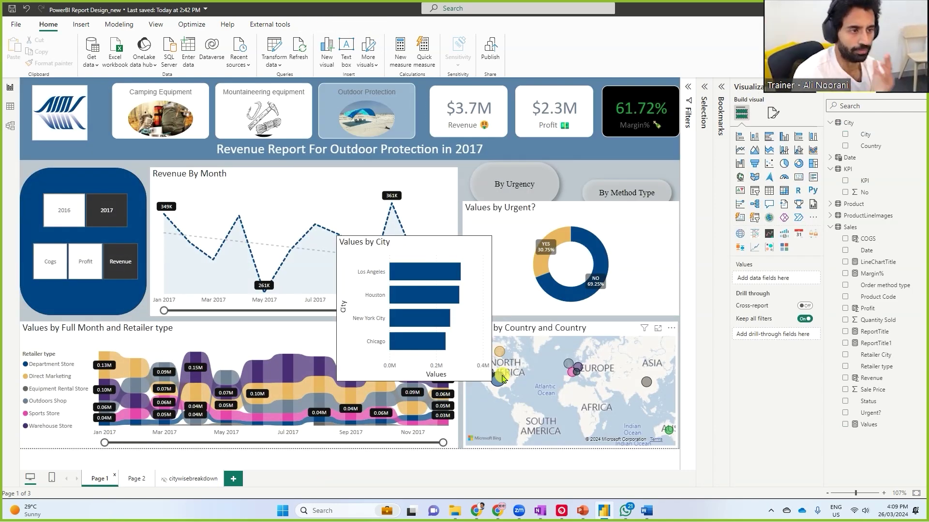
key("ctrl+s")
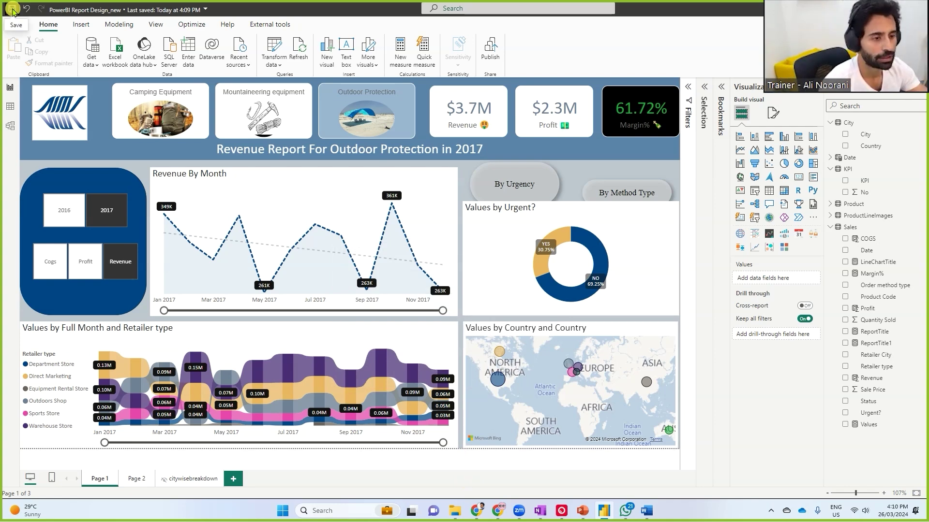
- View the Retailer type filter of the Values by Full Month and Retailer type chart and try the By Method Type and By Urgency bookmarks
mouse_move(435, 232)
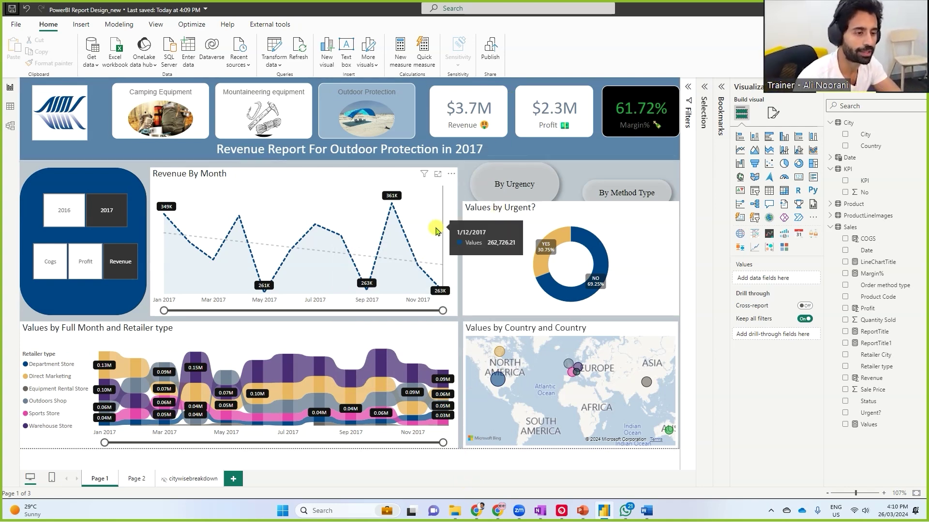
left_click(416, 336)
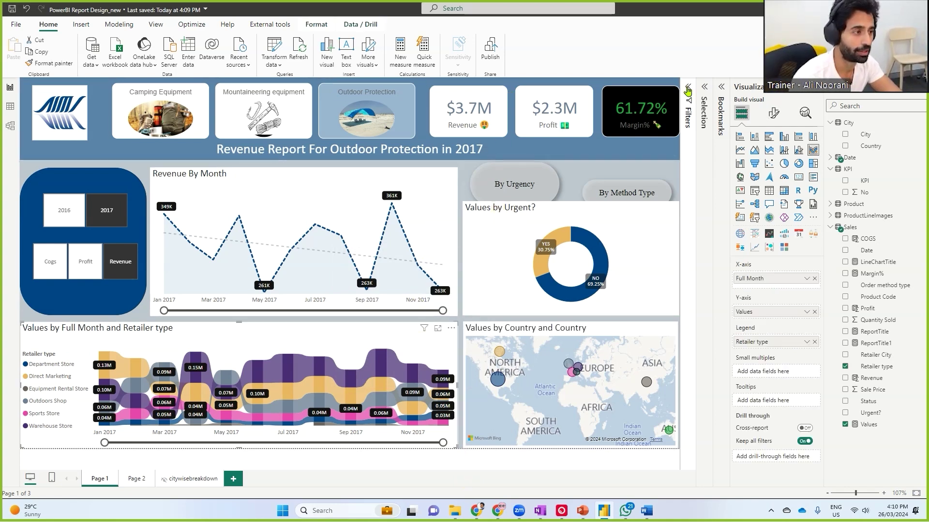
left_click(687, 88)
left_click(675, 170)
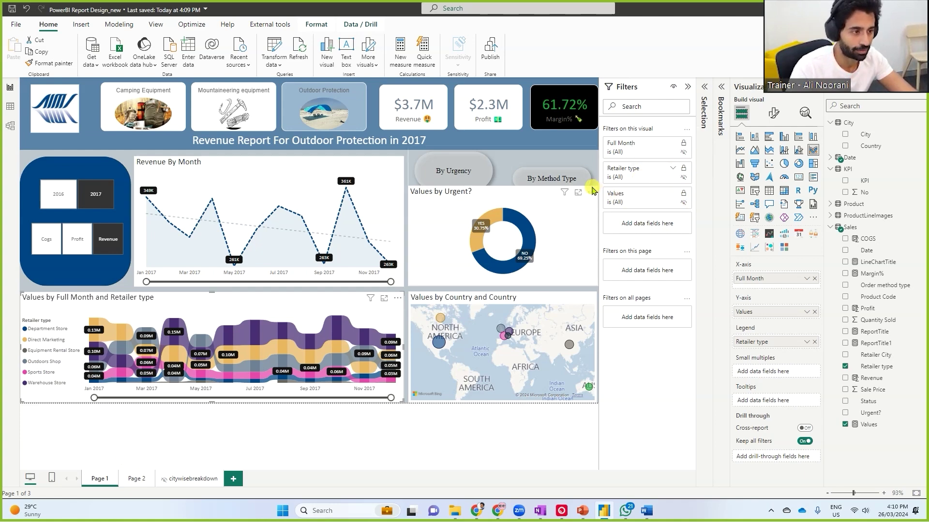
left_click(558, 184, "ctrl")
left_click(491, 194, "ctrl")
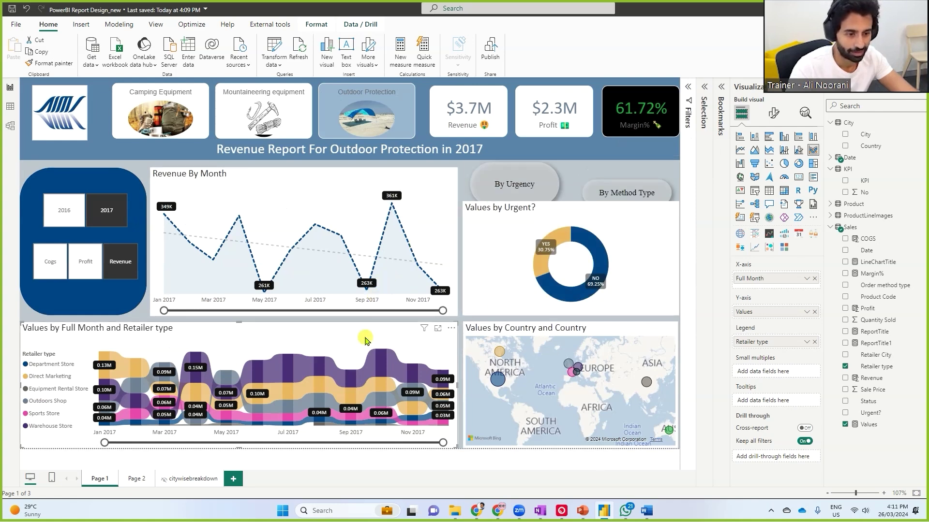
- Show the bookmark, selection and filter lists and filter the ribbon chart's Retailer type to the top 3 by Values
left_click(721, 88)
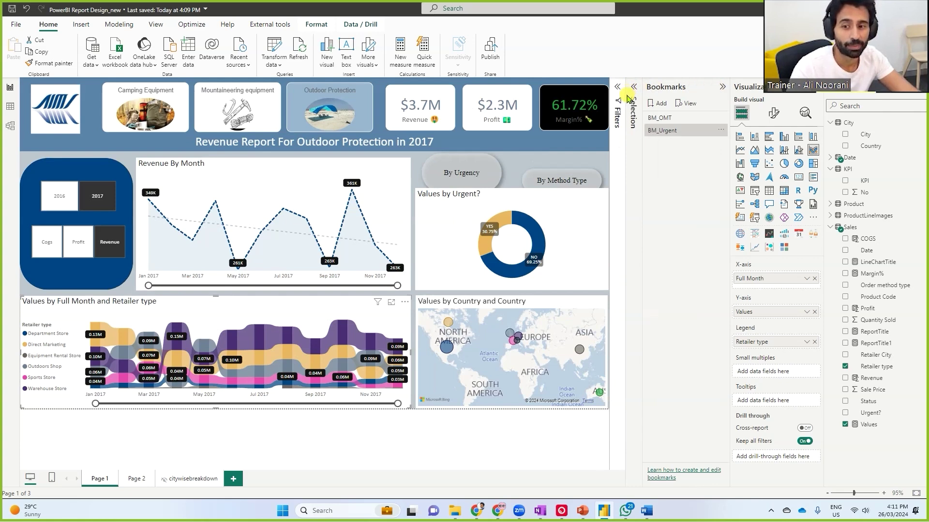
left_click(623, 116)
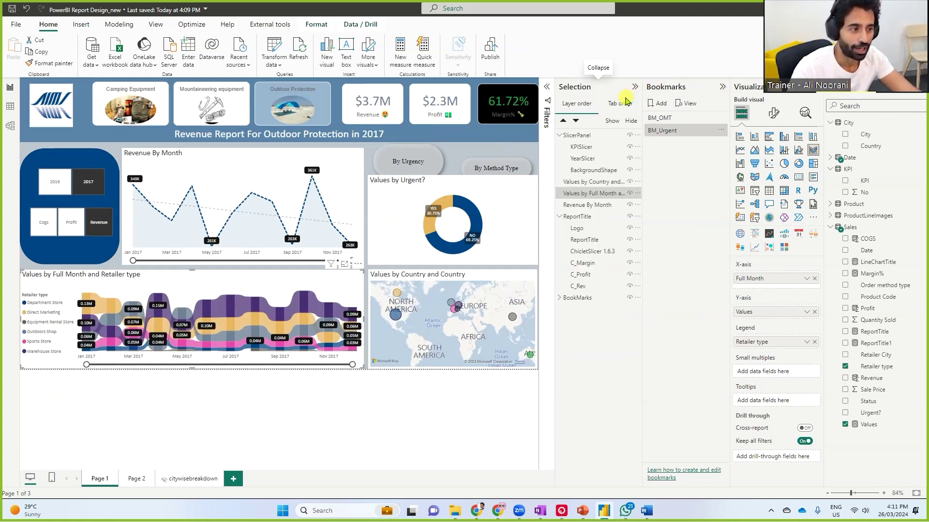
left_click(547, 88)
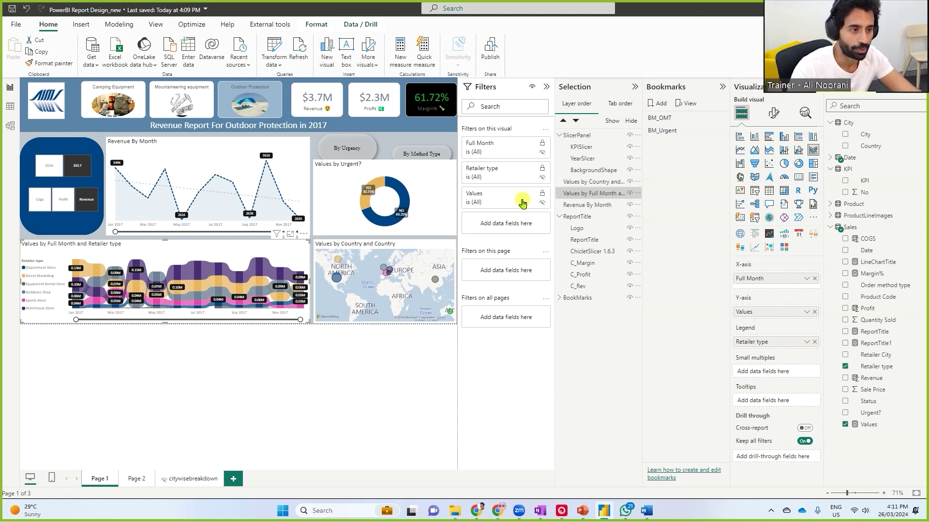
left_click(530, 171)
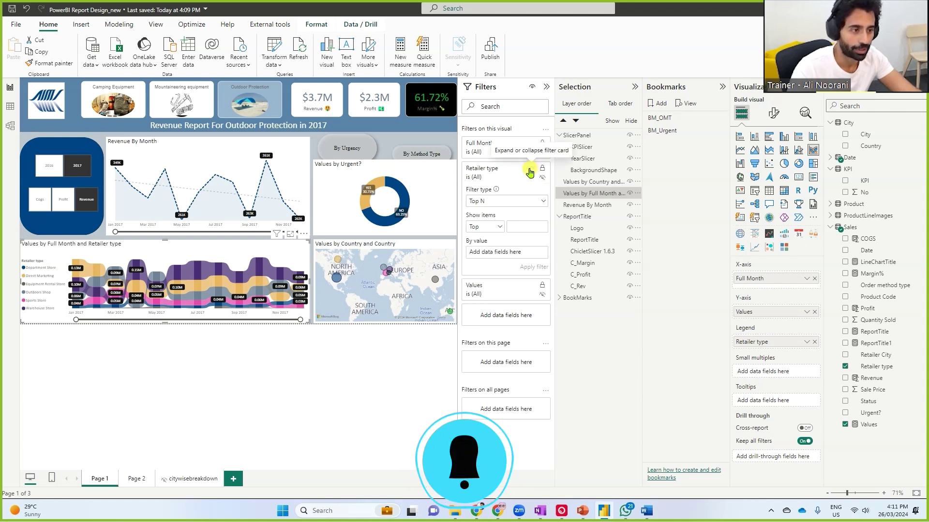
left_click(516, 225)
type("3")
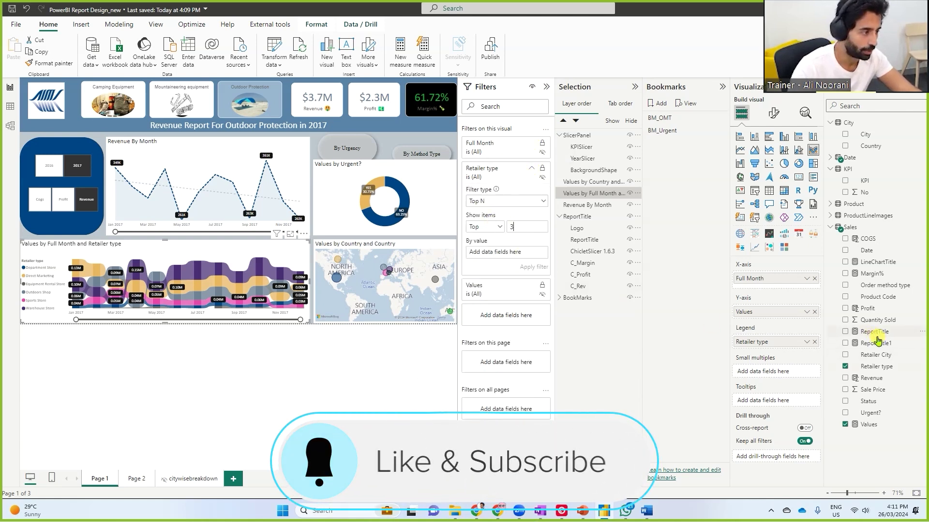
left_click_drag(869, 425, 499, 256)
left_click(531, 269)
- Test the By Urgency and By Method Type bookmarks against the filtered ribbon chart, and collapse the Selection list
left_click(372, 155, "ctrl")
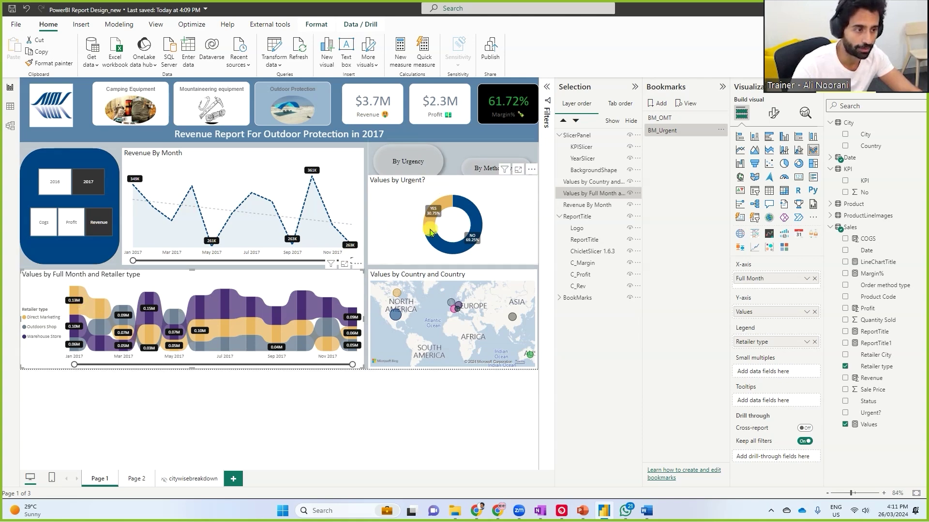
left_click(484, 173, "ctrl")
left_click(428, 169, "ctrl")
left_click(278, 430)
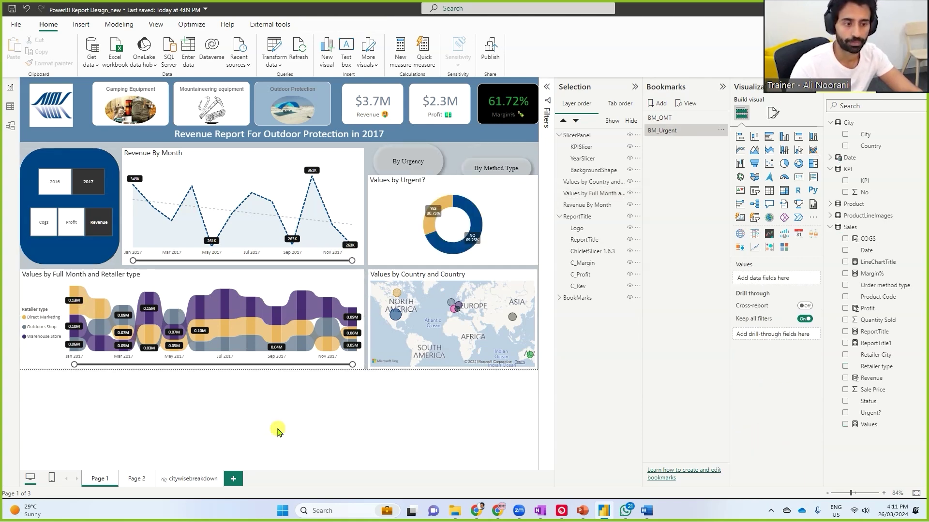
left_click(635, 87)
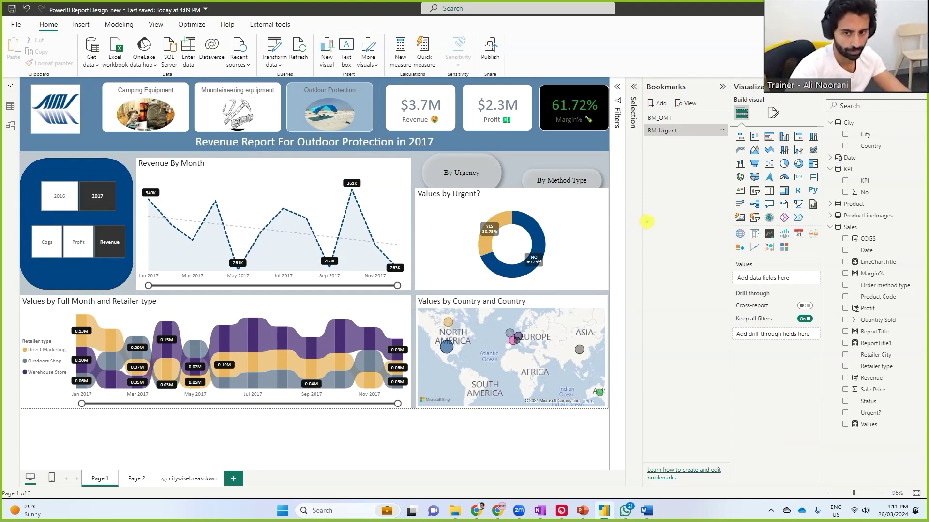
- Filter the report to Mountaineering equipment and examine the retailer types in the ribbon chart's legend
left_click(234, 105)
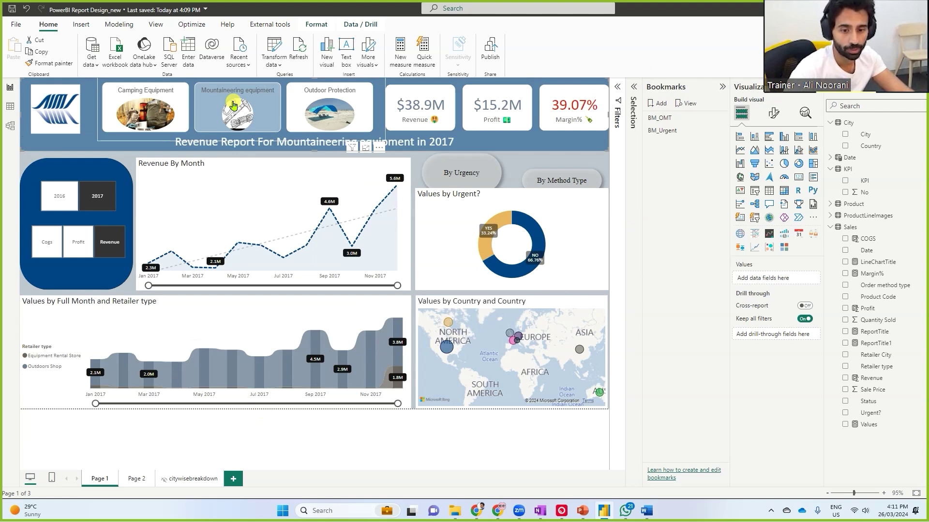
mouse_move(205, 97)
left_mouse_down()
mouse_move(261, 96)
mouse_move(94, 328)
mouse_move(2, 382)
left_mouse_up()
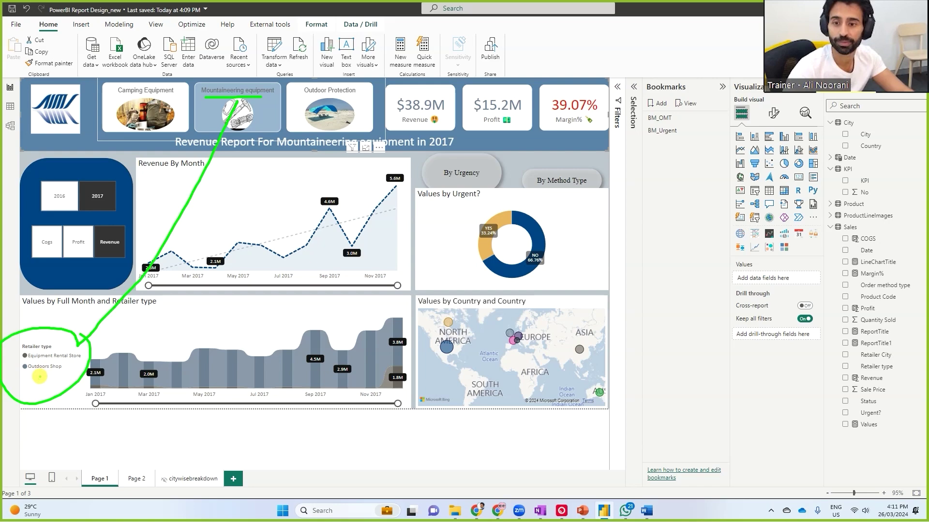
key("Escape")
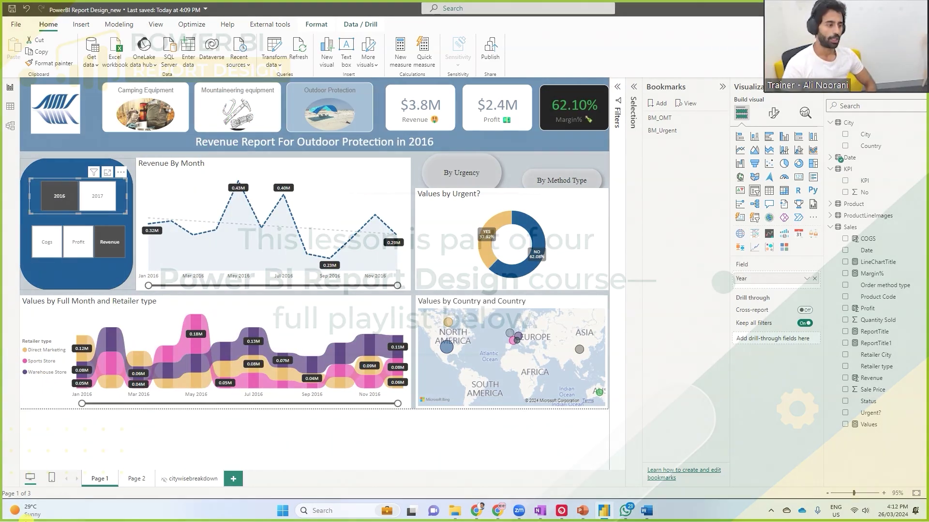